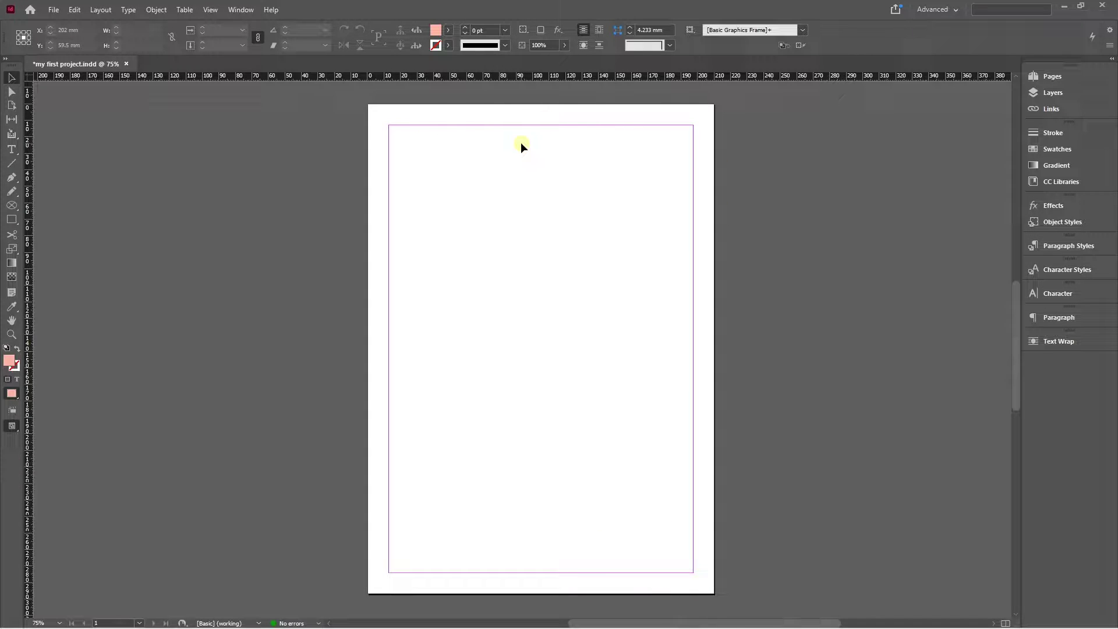
# Step: Show the Text Wrap controls and float them beside the page
pyautogui.click(237, 10)
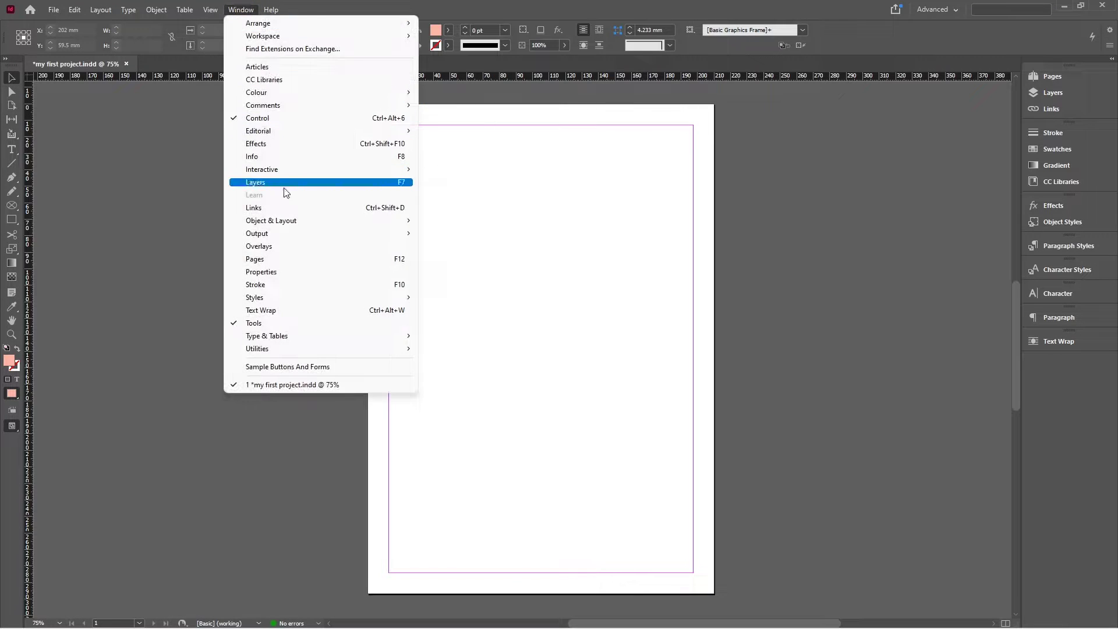
pyautogui.click(289, 312)
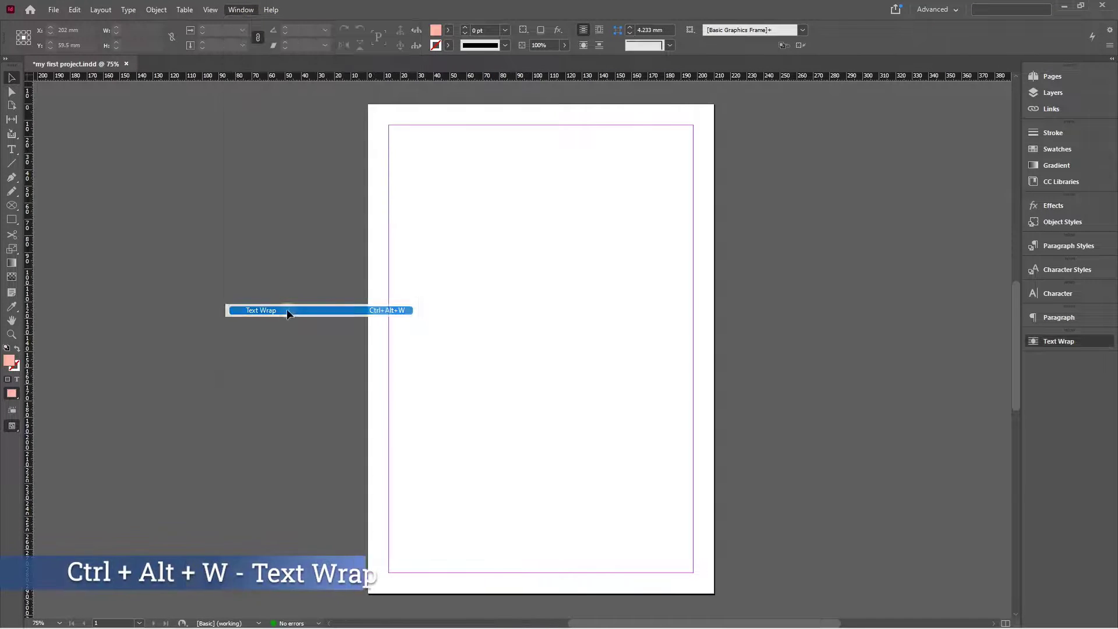
pyautogui.click(637, 375)
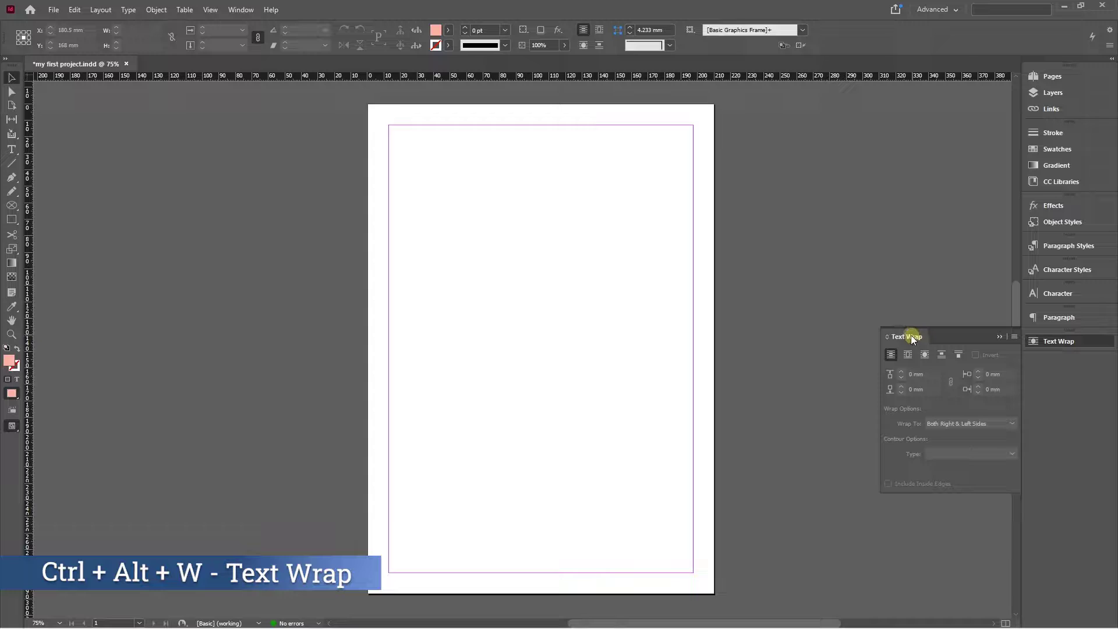
pyautogui.moveTo(913, 336); pyautogui.dragTo(701, 314)
# Step: Create a text frame about 151 × 188 mm from the page's upper-left margin corner and fill it with placeholder text
pyautogui.press('t')
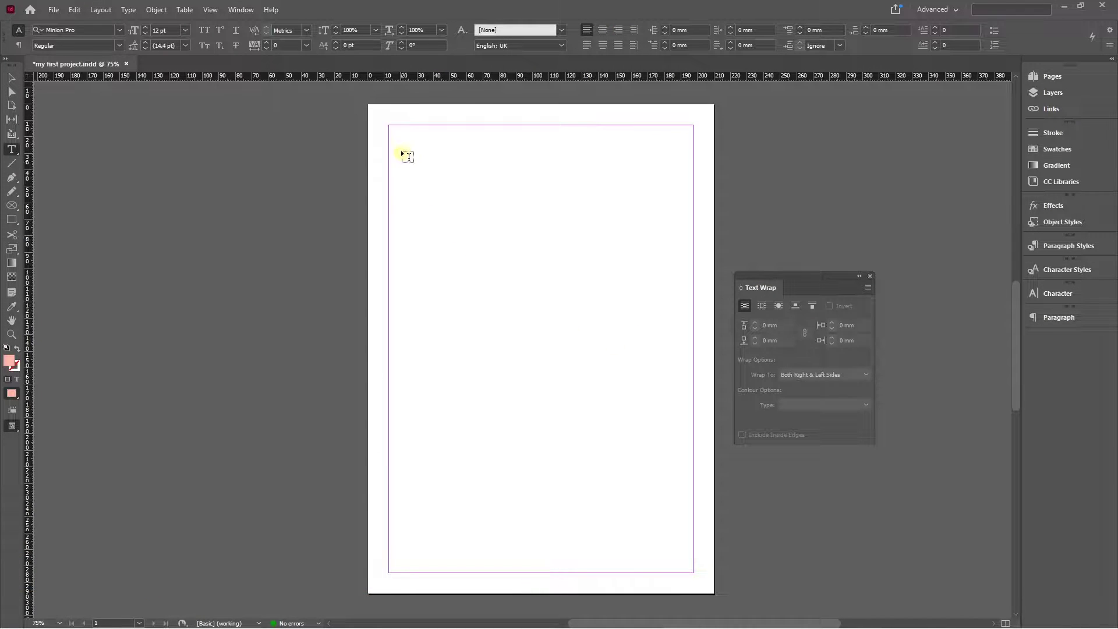
pyautogui.moveTo(390, 126); pyautogui.dragTo(637, 435)
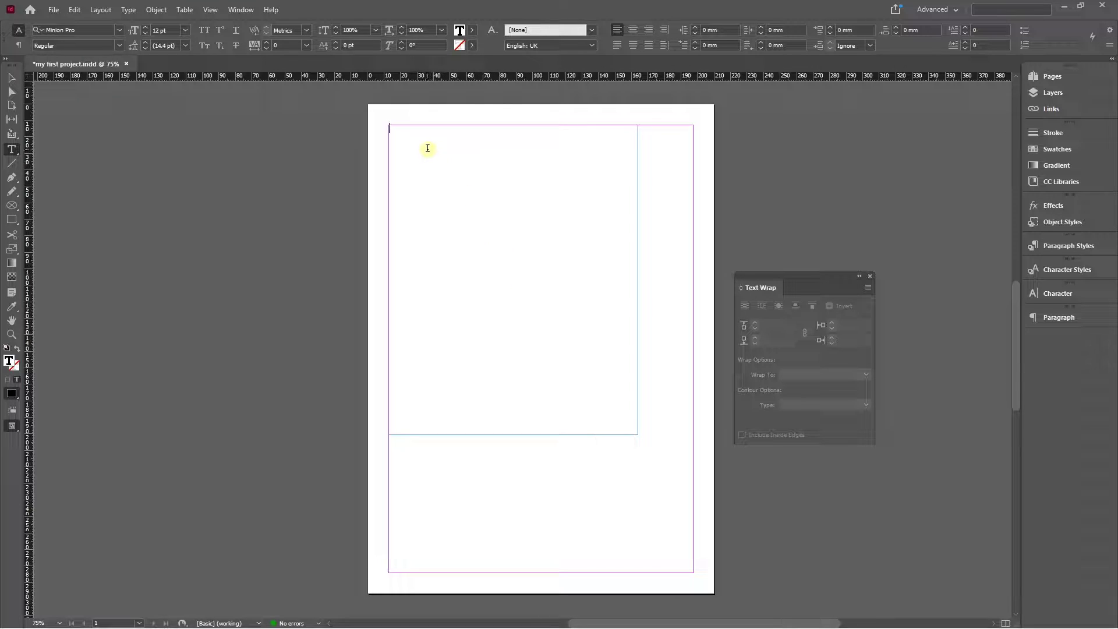
pyautogui.rightClick(485, 216)
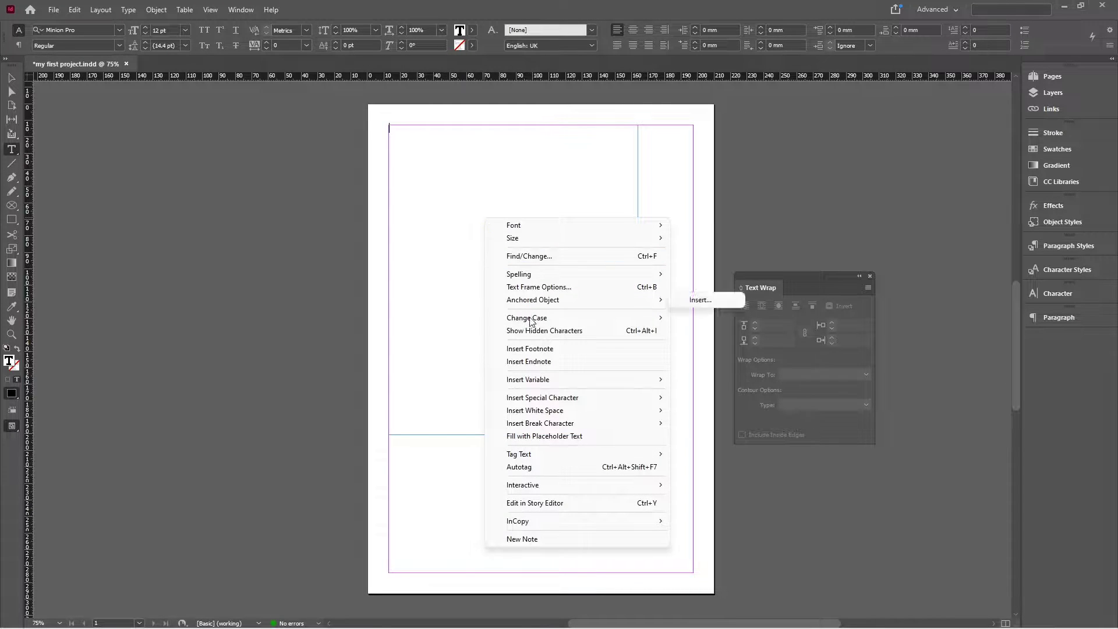
pyautogui.click(549, 435)
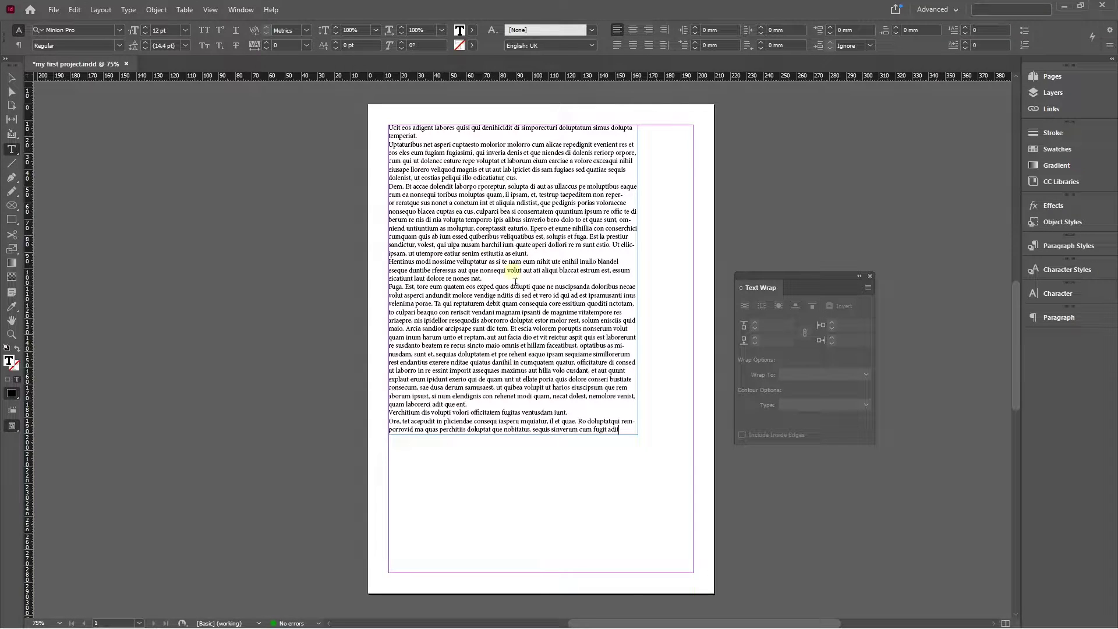
pyautogui.click(448, 211)
pyautogui.press('Escape')
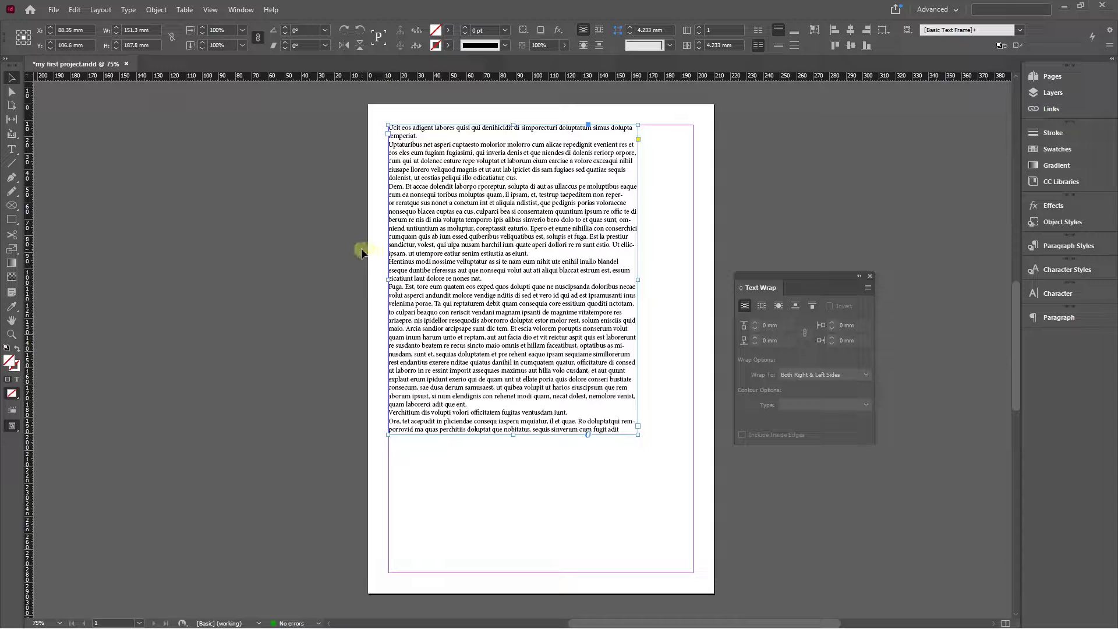
# Step: Draw a red rectangle about 80 × 79 mm over the middle of the text frame, with no text wrap
pyautogui.press('m')
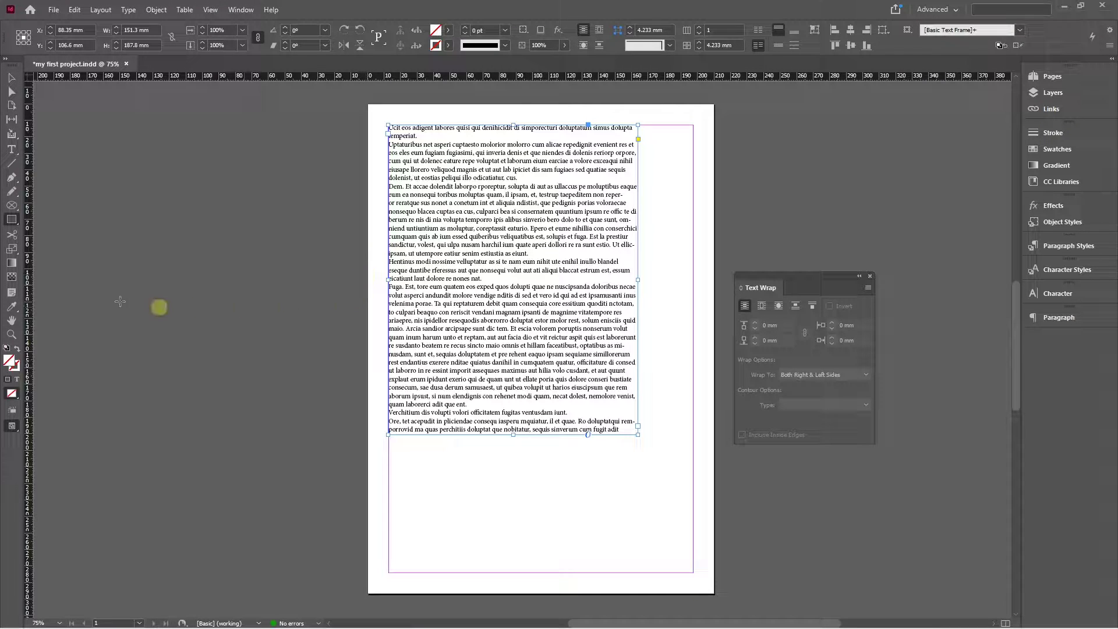
pyautogui.moveTo(448, 235); pyautogui.dragTo(580, 366)
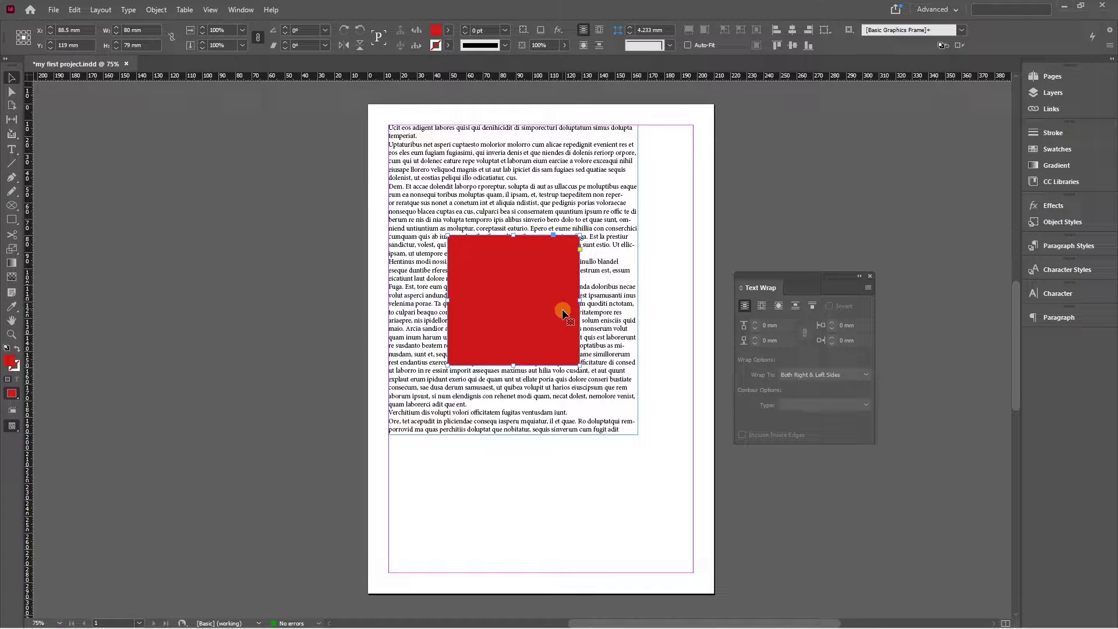
pyautogui.click(745, 308)
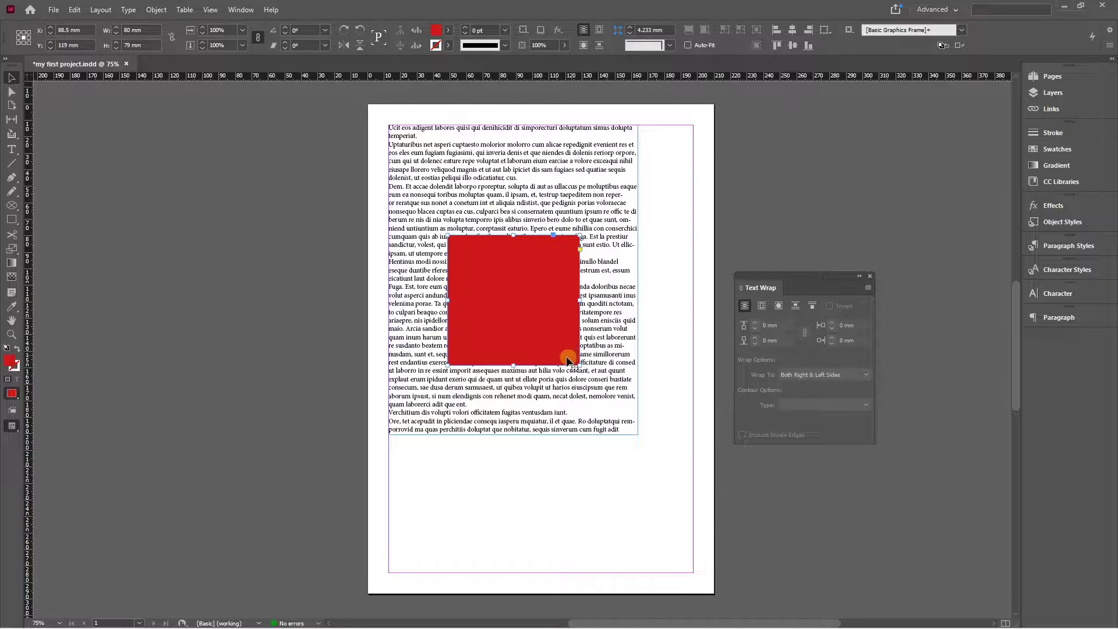
pyautogui.click(701, 315)
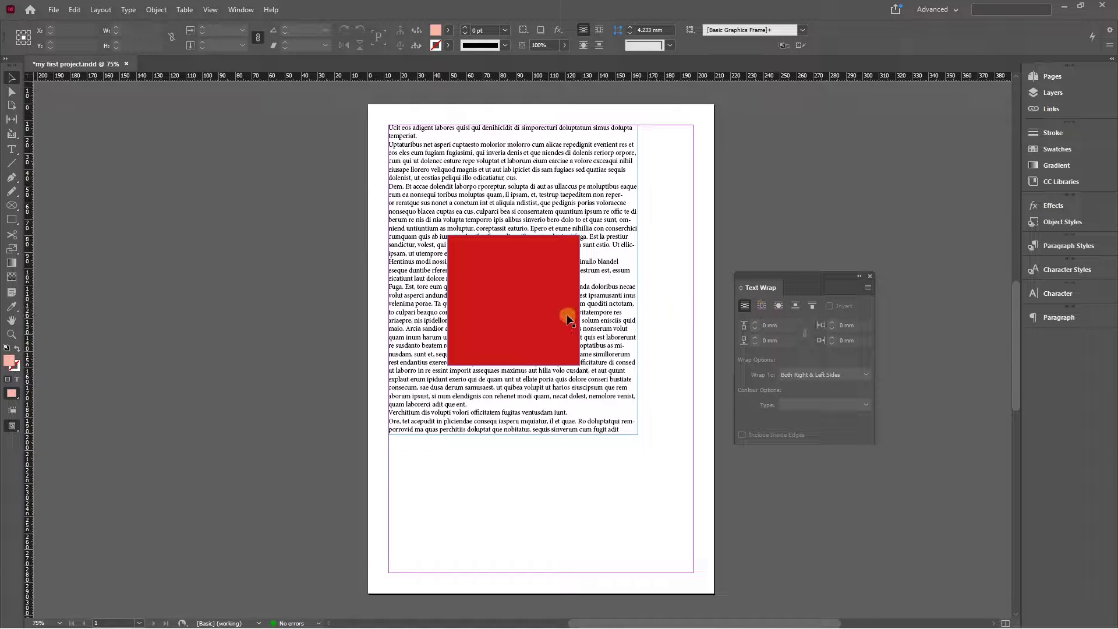
pyautogui.click(472, 319)
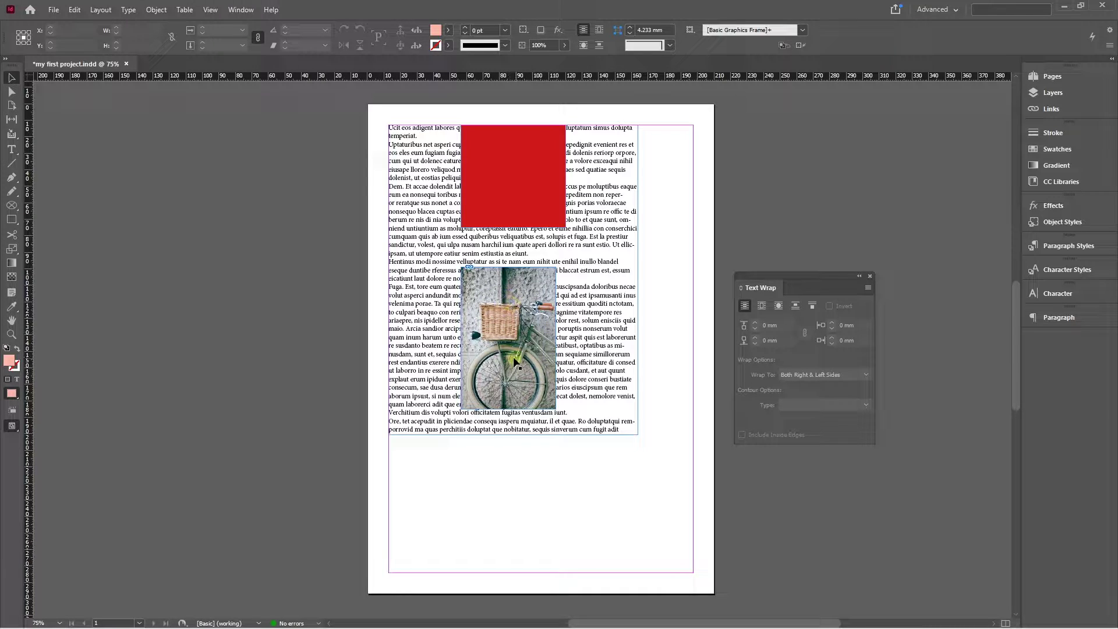
# Step: Wrap the text around the bounding box of the bicycle photo
pyautogui.scroll(1, 513, 358)
pyautogui.scroll(1, 606, 389)
pyautogui.moveTo(660, 414); pyautogui.dragTo(590, 409)
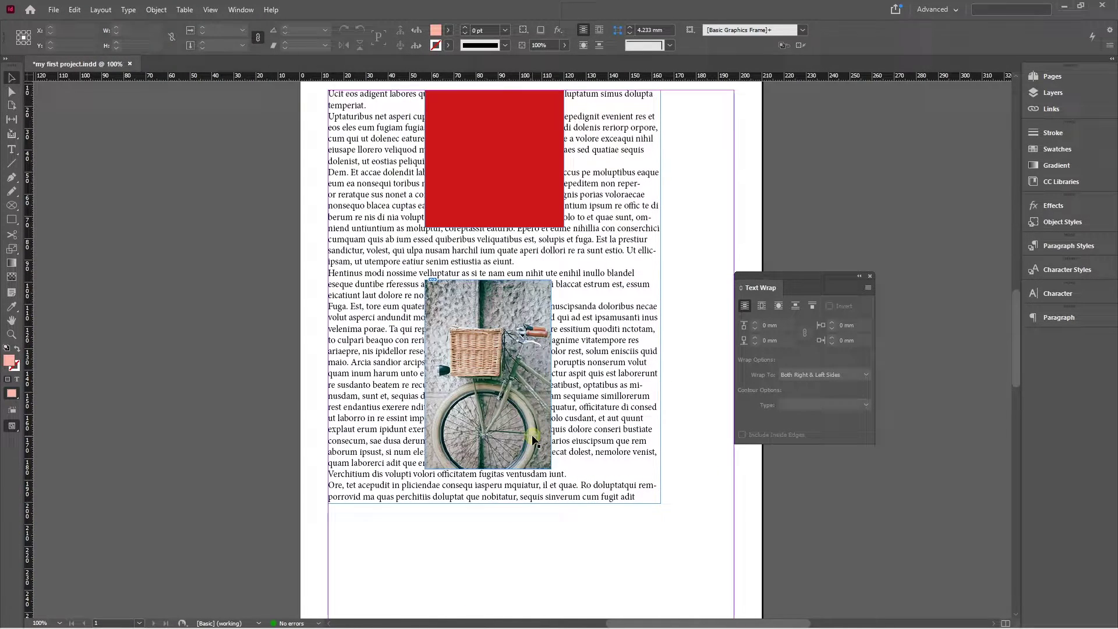
pyautogui.click(534, 440)
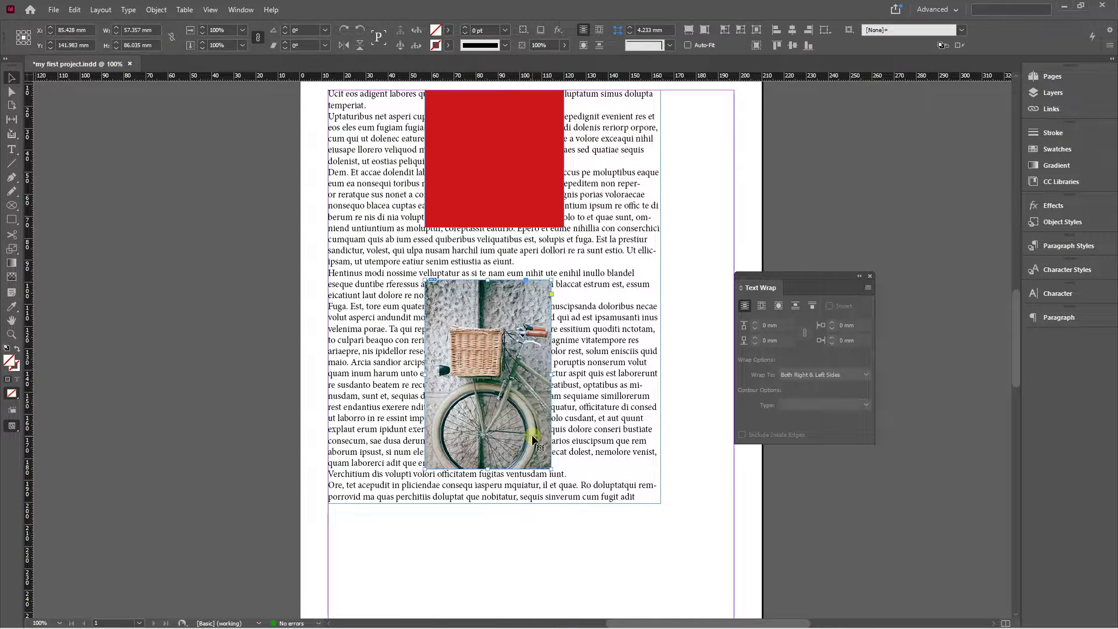
pyautogui.click(762, 307)
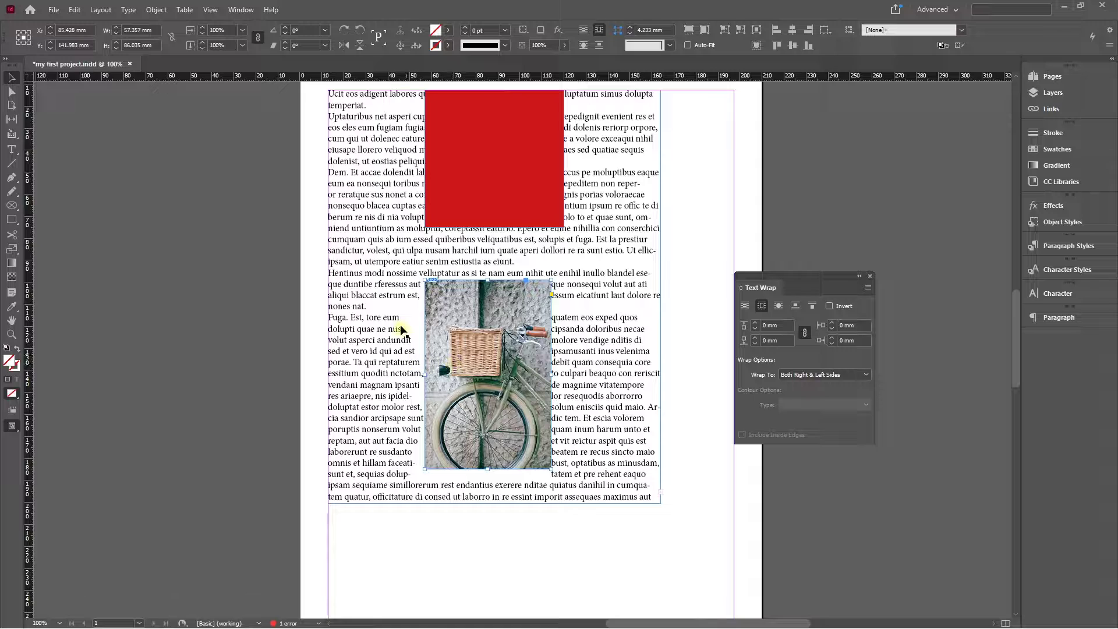
# Step: Enlarge the bicycle photo's frame outward on all four sides to about 82 × 101 mm, leaving the image size unscaled
pyautogui.moveTo(510, 423)
pyautogui.mouseDown()
pyautogui.moveTo(540, 406)
pyautogui.moveTo(561, 415)
pyautogui.moveTo(483, 414)
pyautogui.moveTo(434, 432)
pyautogui.moveTo(502, 425)
pyautogui.mouseUp()
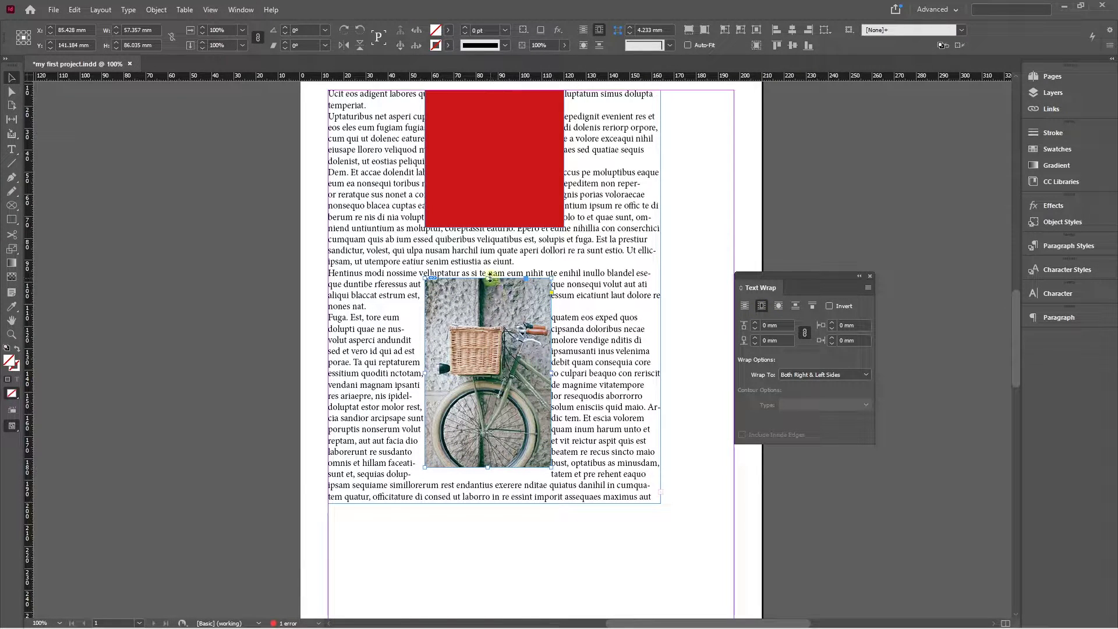
pyautogui.moveTo(487, 277); pyautogui.dragTo(489, 258)
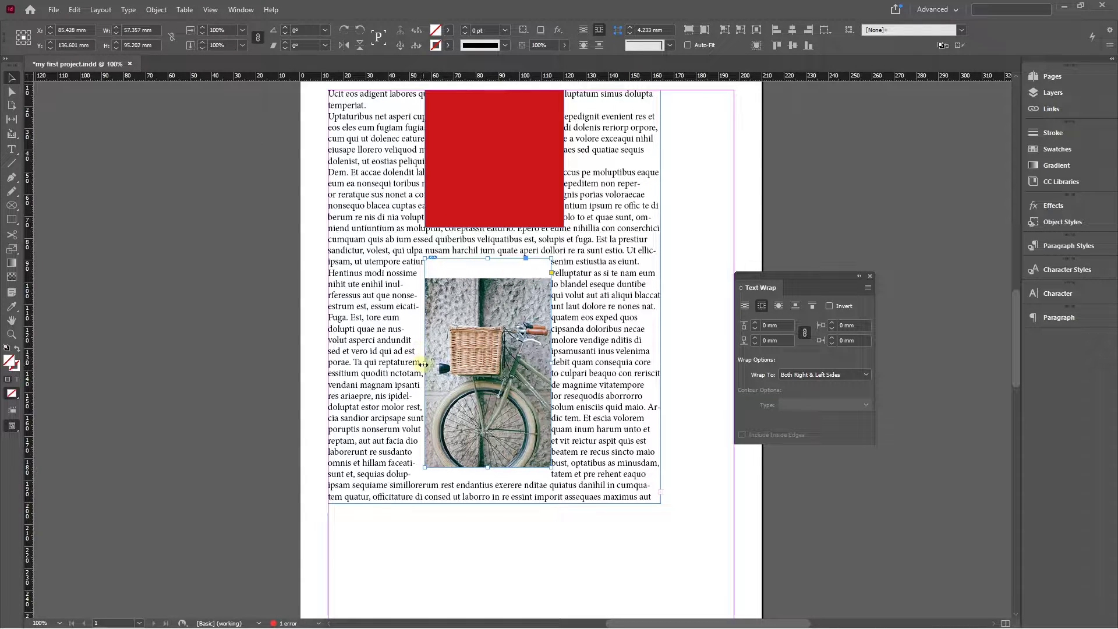
pyautogui.moveTo(425, 361); pyautogui.dragTo(390, 362)
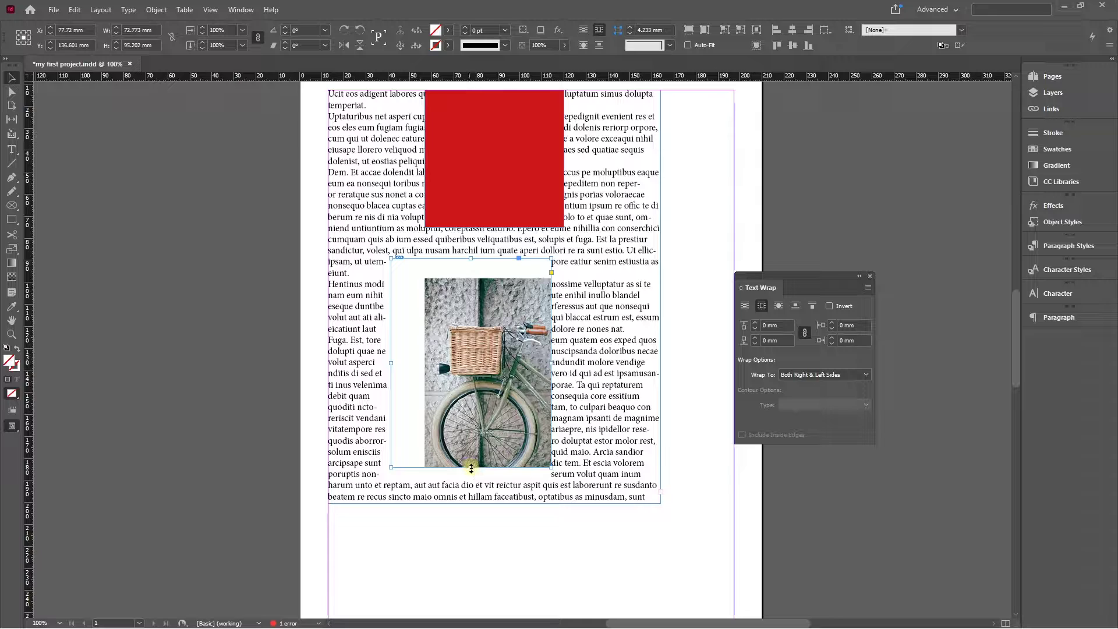
pyautogui.moveTo(471, 468); pyautogui.dragTo(471, 481)
pyautogui.moveTo(551, 363); pyautogui.dragTo(571, 362)
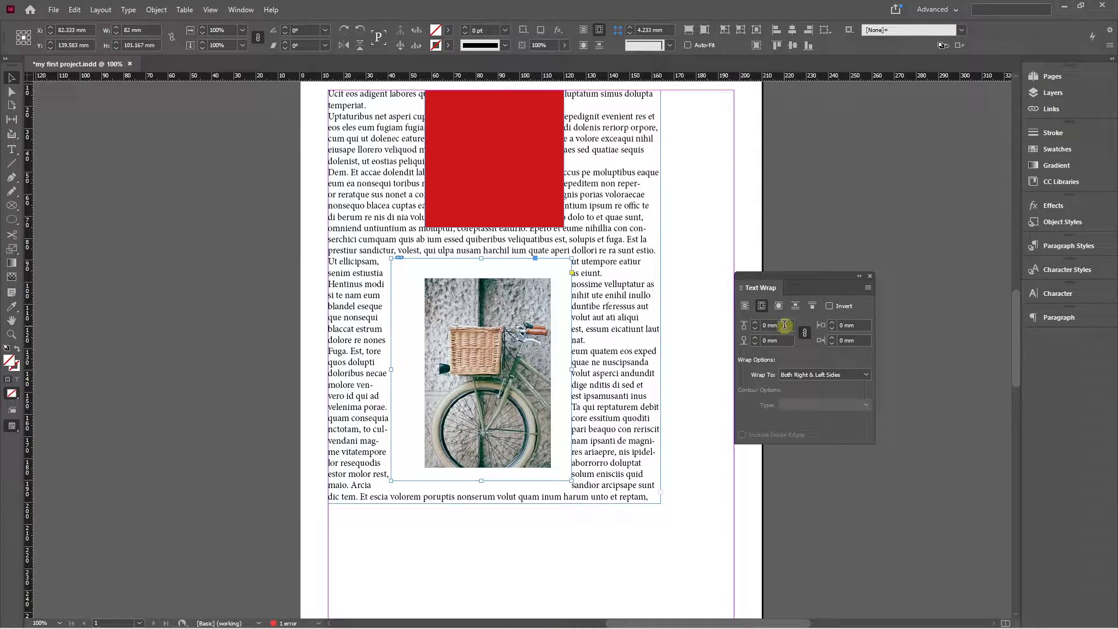
# Step: Unlink the photo's text wrap offsets and set the left and right offsets to 5 mm each
pyautogui.click(855, 326)
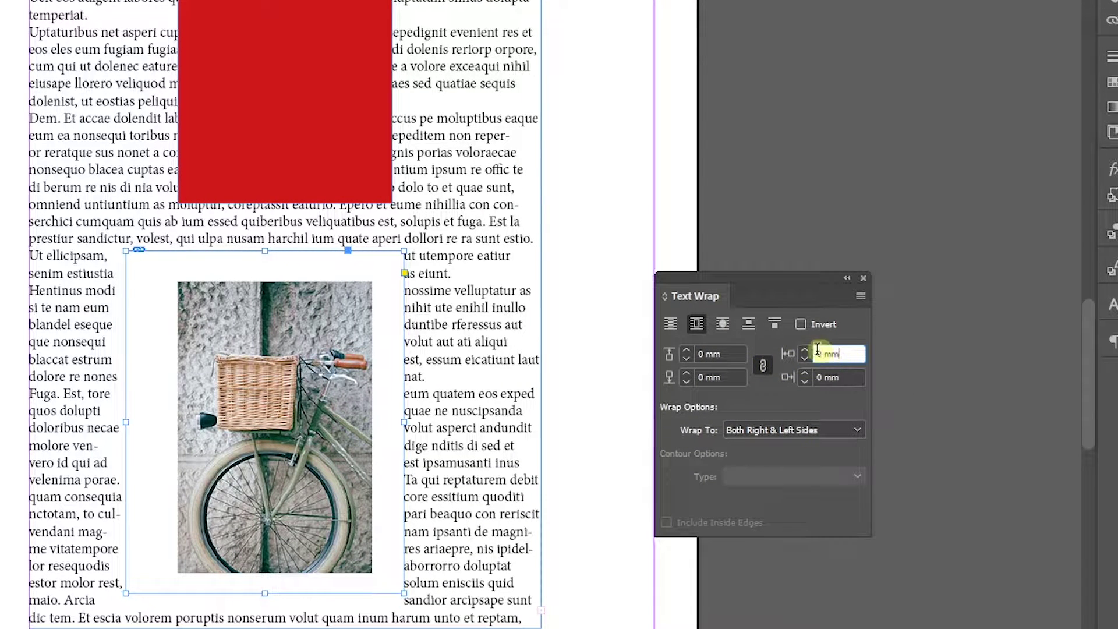
pyautogui.click(762, 368)
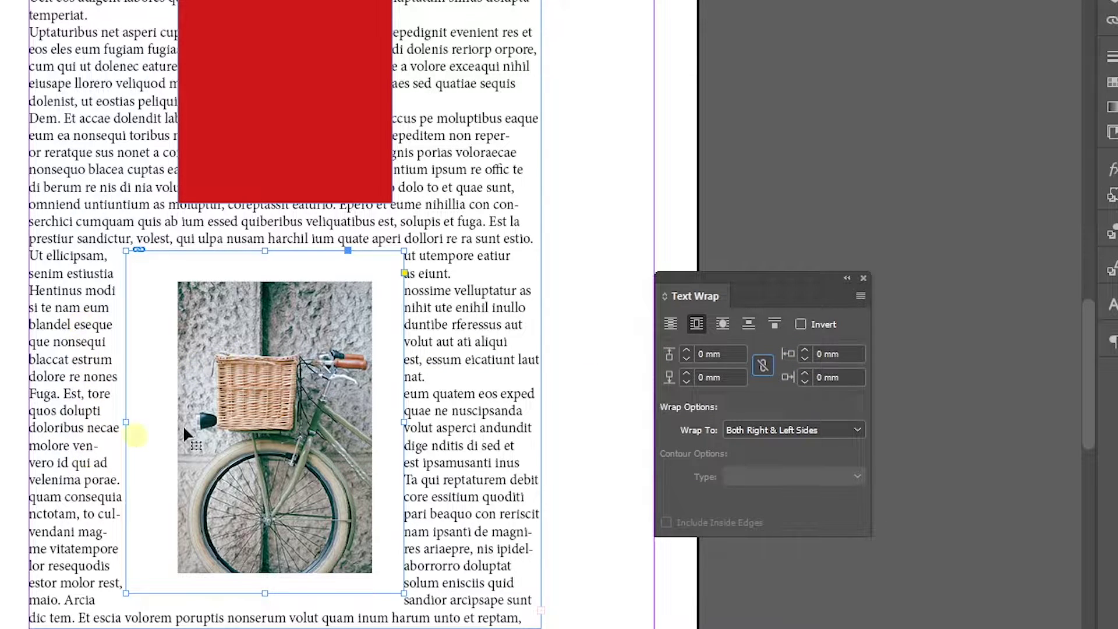
pyautogui.click(841, 356)
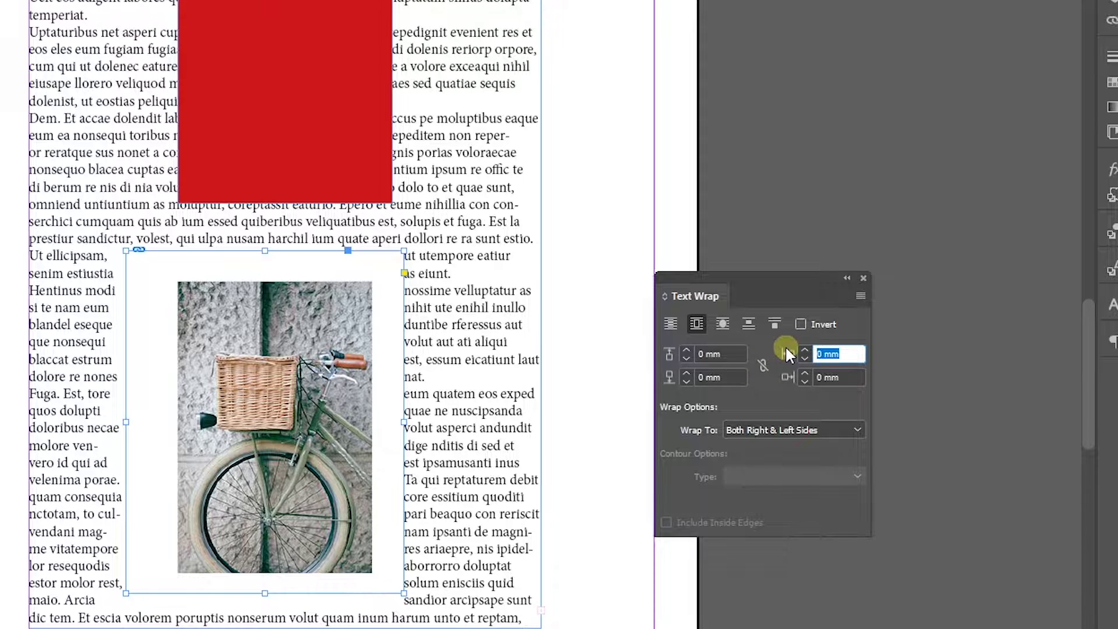
pyautogui.write('5')
pyautogui.press('Tab')
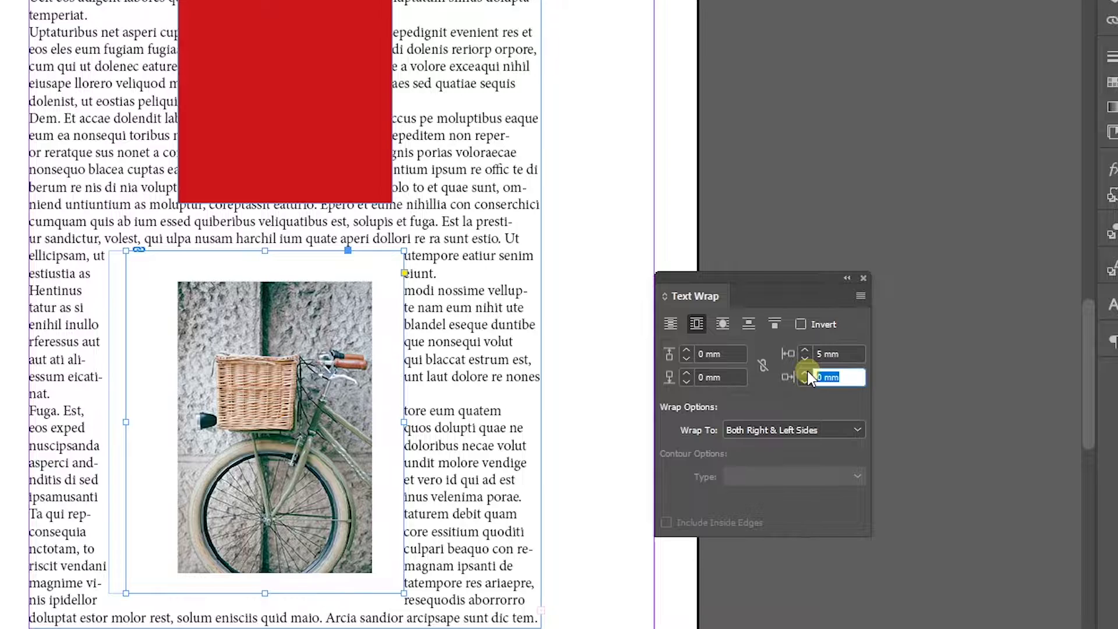
pyautogui.write('5')
pyautogui.press('Tab')
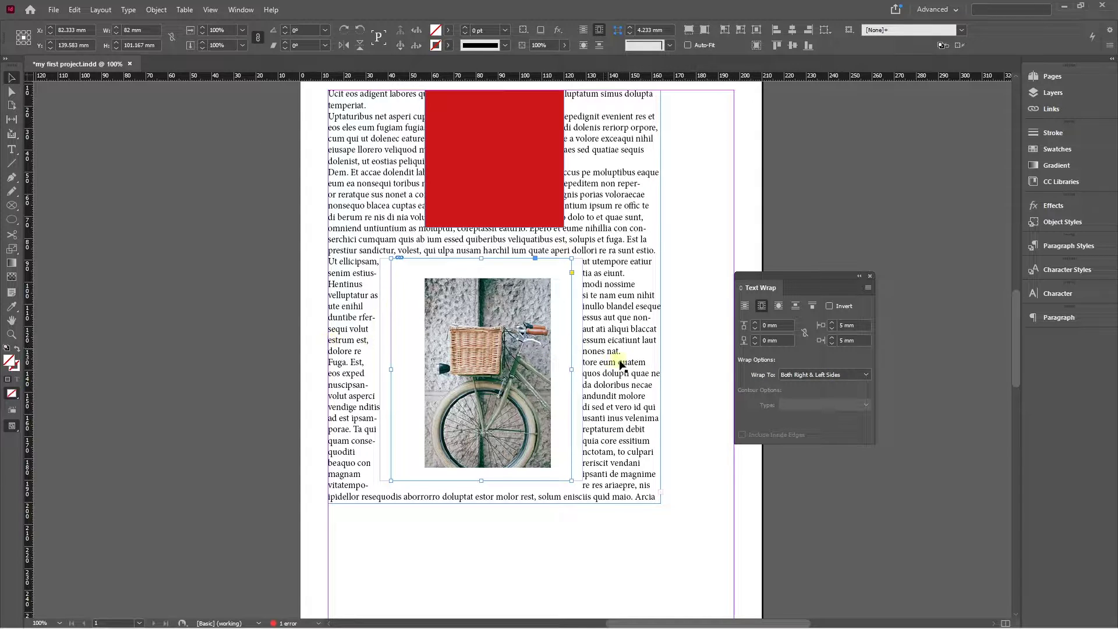
# Step: Try wrapping the text only on the photo's Right Side, followed by only its Left Side
pyautogui.click(800, 379)
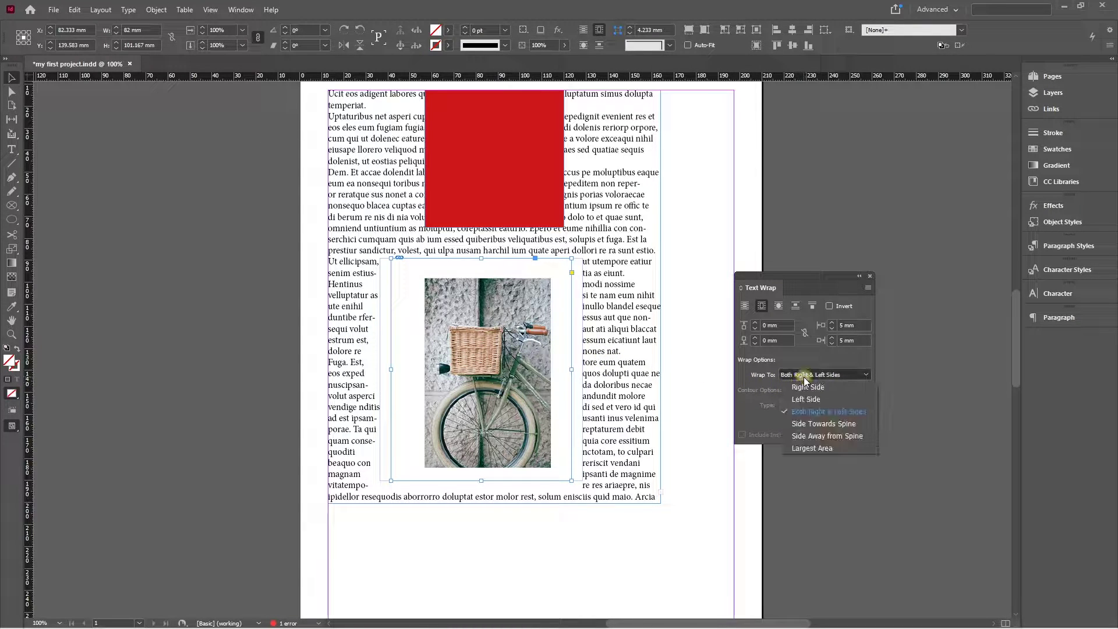
pyautogui.click(808, 388)
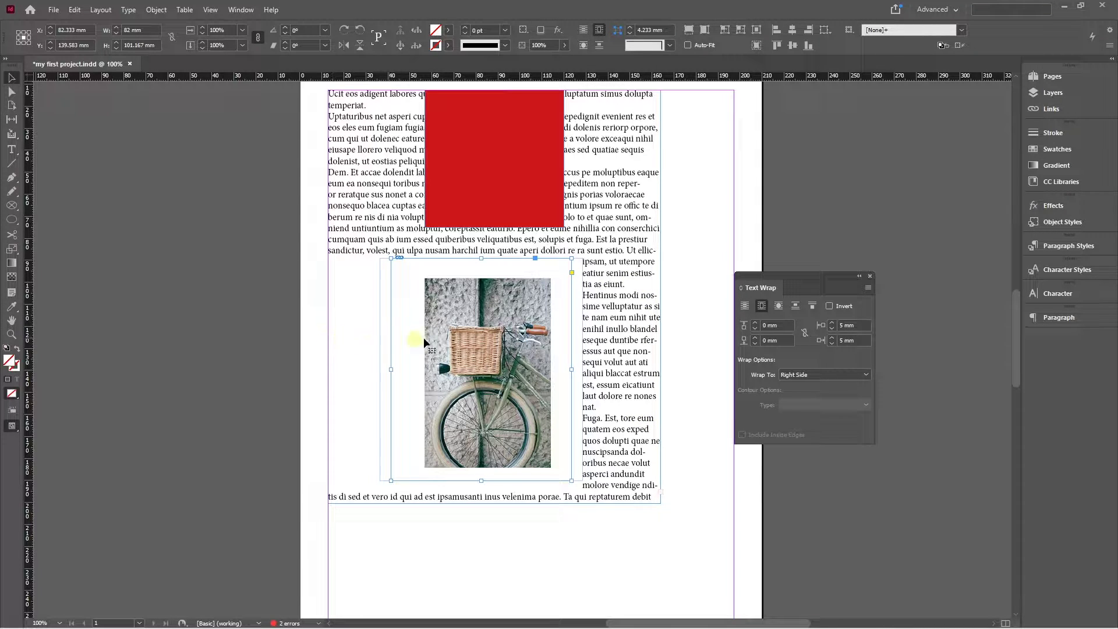
pyautogui.click(803, 372)
pyautogui.click(804, 387)
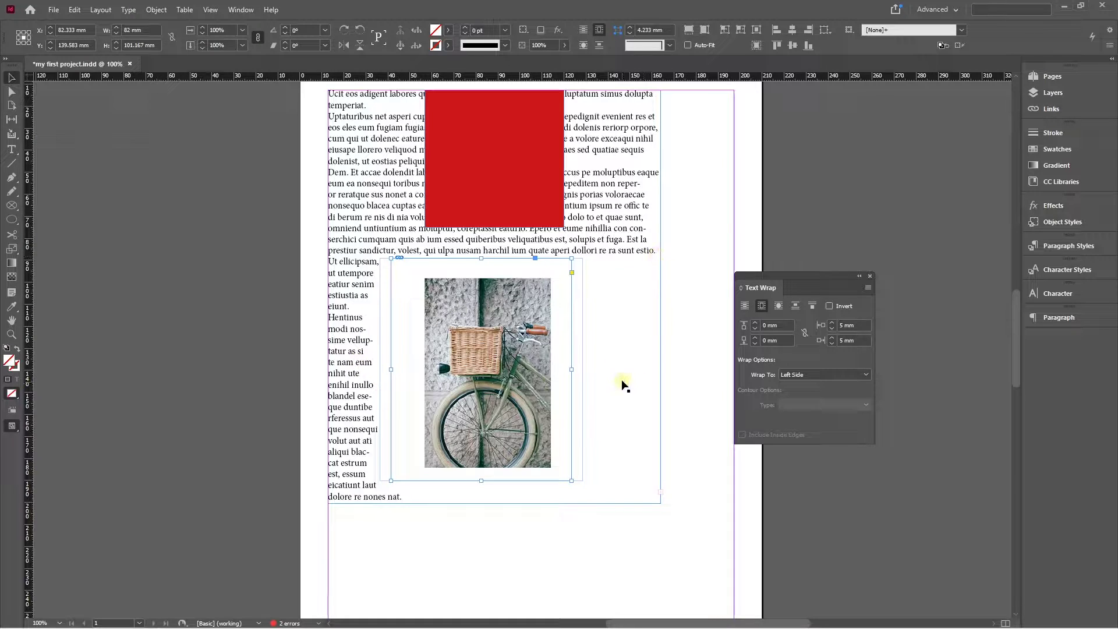
# Step: Set the photo's text wrap back to Both Right & Left Sides
pyautogui.click(785, 376)
pyautogui.click(792, 376)
pyautogui.click(793, 374)
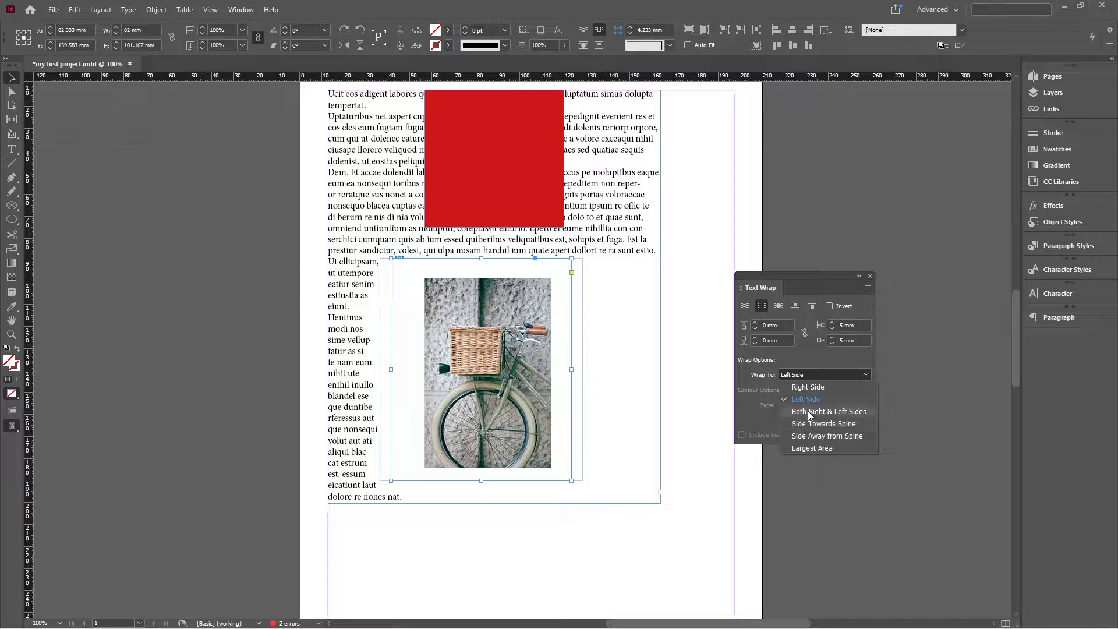
pyautogui.click(810, 412)
# Step: Set the photo's text to wrap on the Side Towards Spine and view the whole page
pyautogui.click(800, 375)
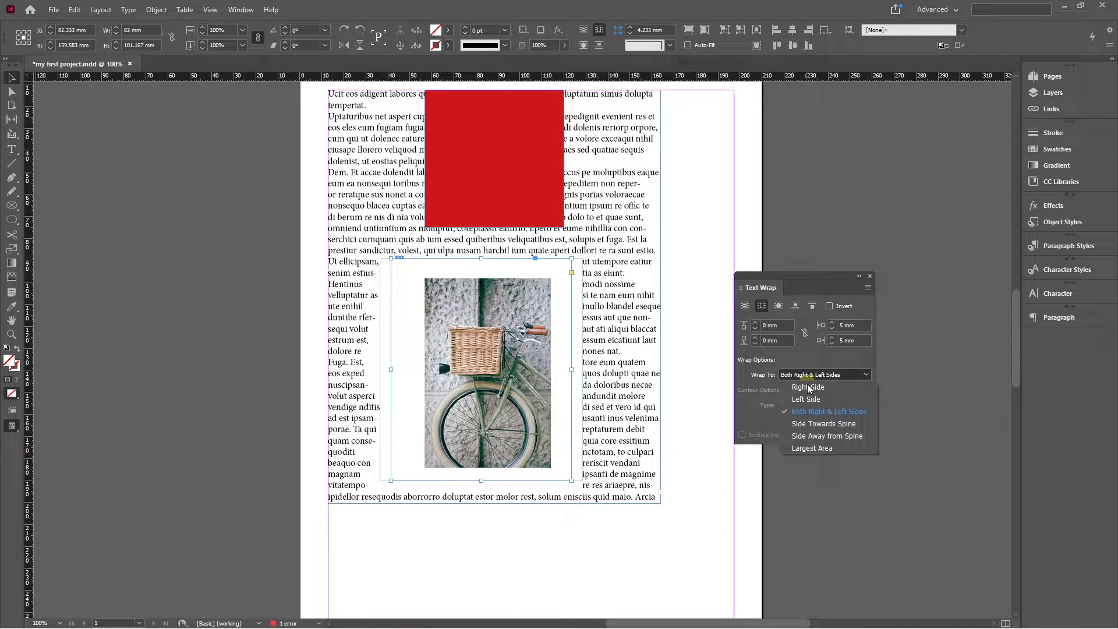
pyautogui.click(812, 424)
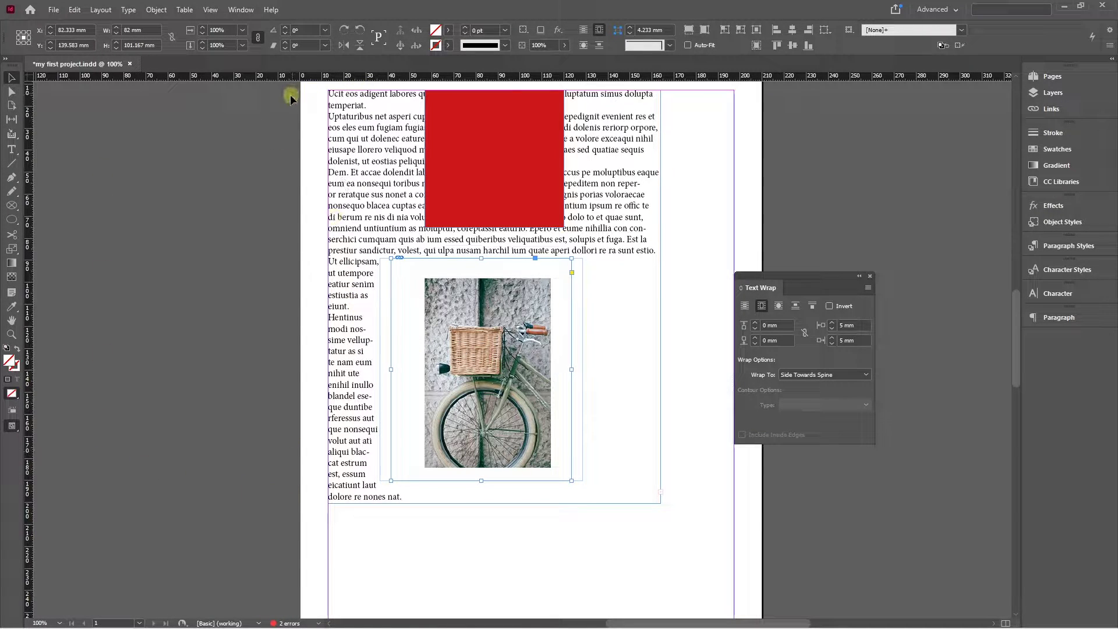
pyautogui.hotkey('ctrl', '-')
pyautogui.hotkey('ctrl', '-')
pyautogui.hotkey('ctrl', '-')
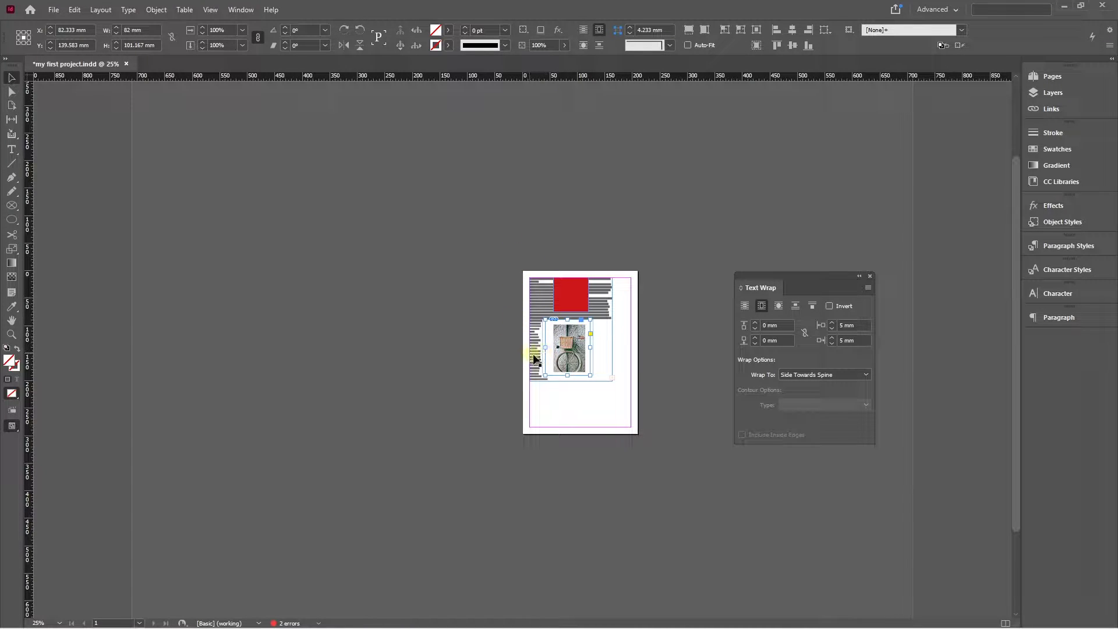
# Step: Set the photo's text to wrap on the Side Away from Spine
pyautogui.click(816, 374)
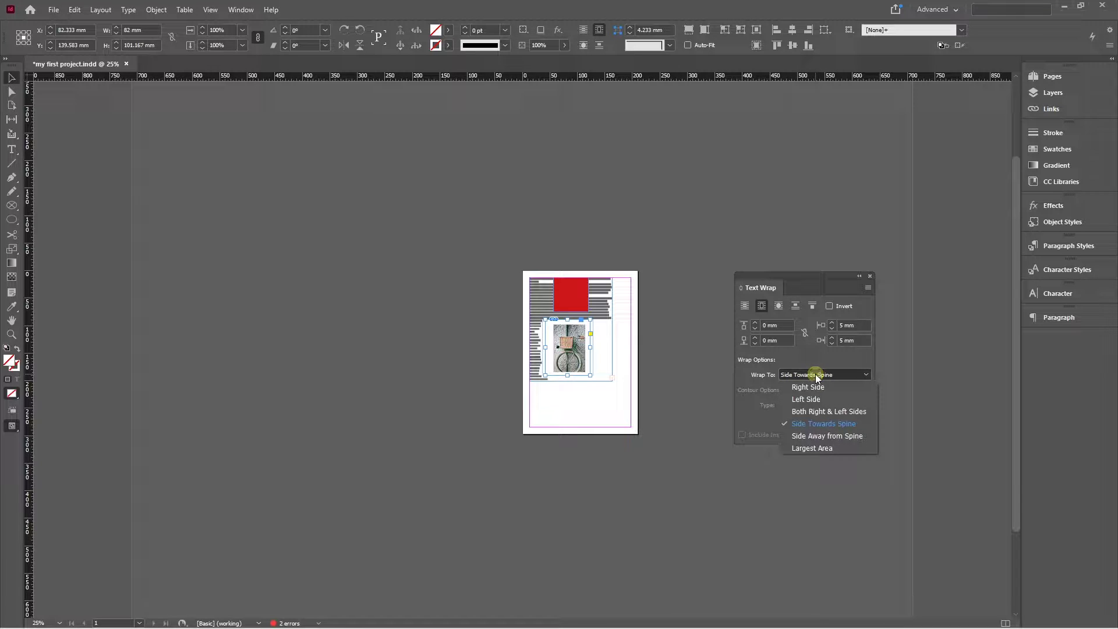
pyautogui.click(816, 436)
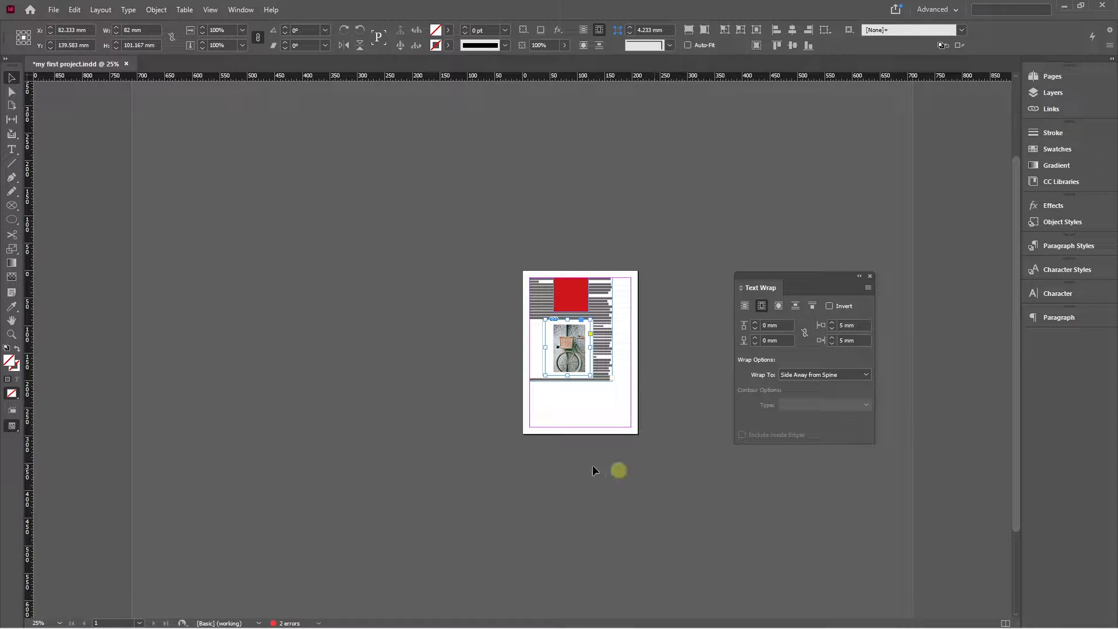
# Step: Set the bicycle photo's text to wrap to Both Right & Left Sides again
pyautogui.click(829, 376)
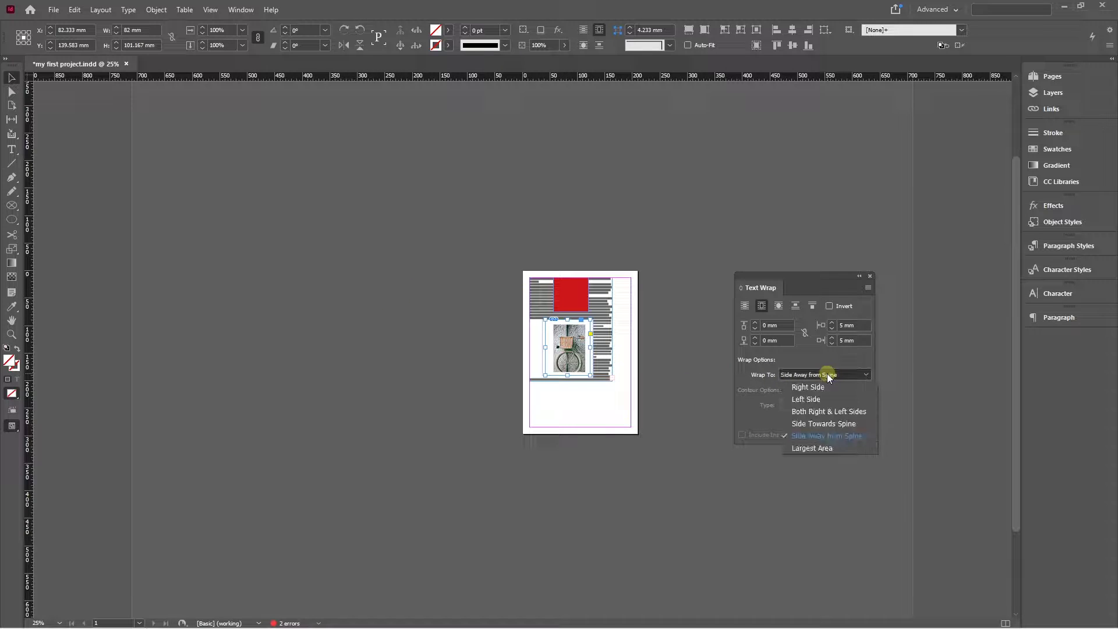
pyautogui.click(826, 375)
pyautogui.click(823, 377)
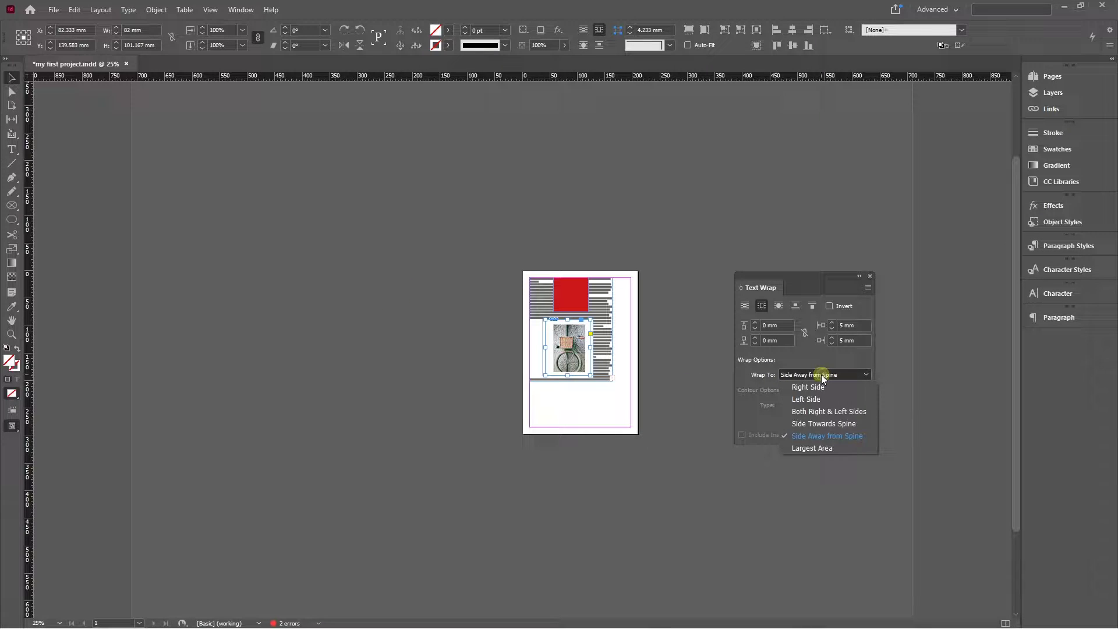
pyautogui.click(816, 410)
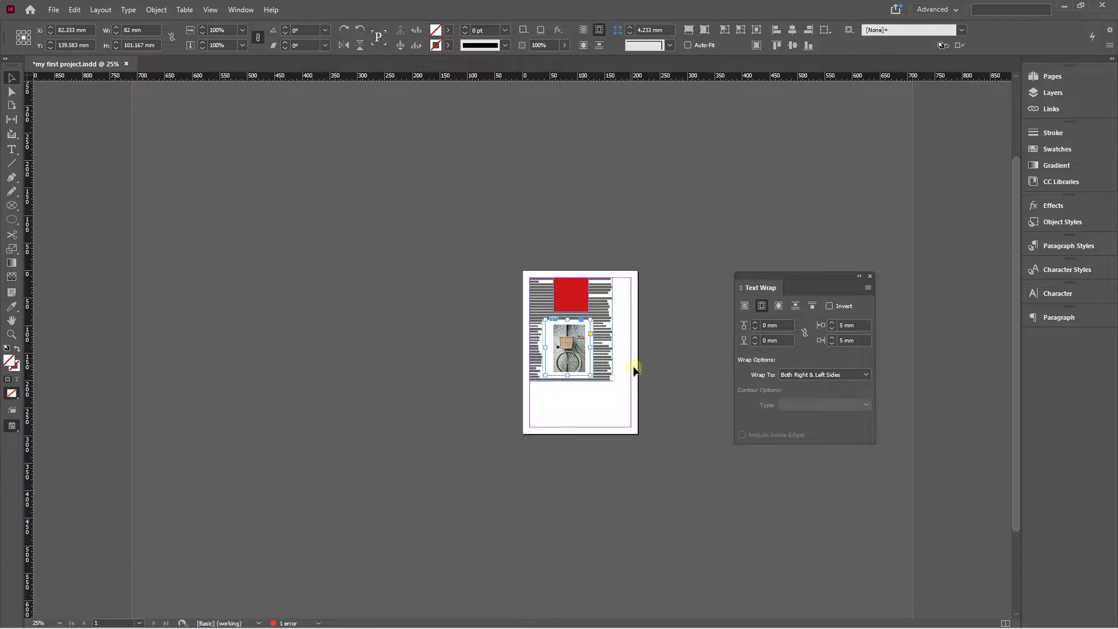
pyautogui.scroll(2, 629, 365)
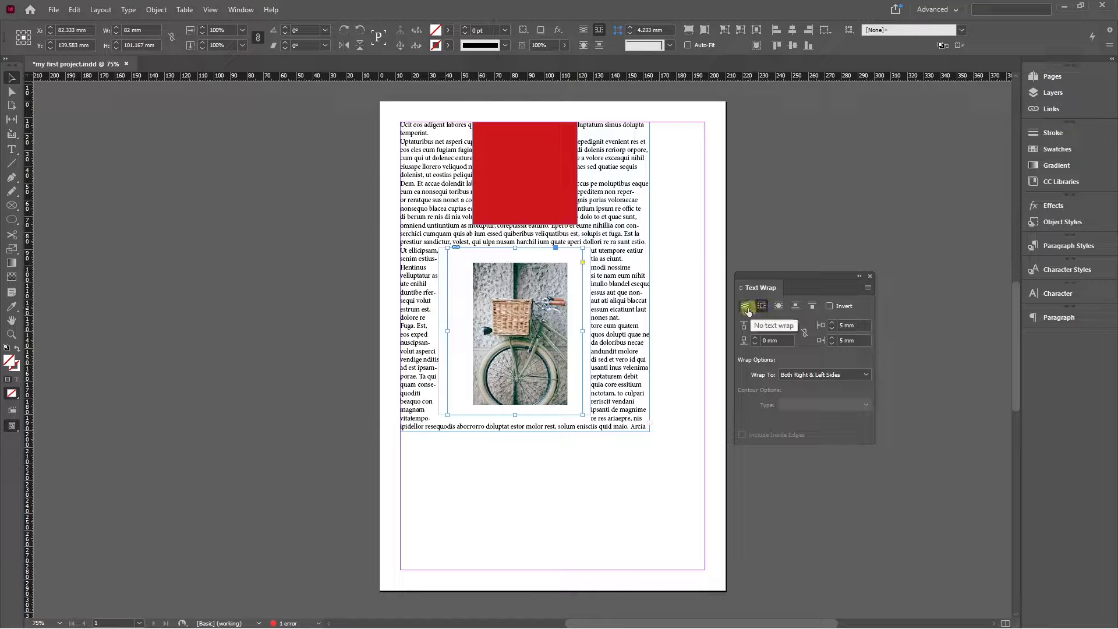
# Step: Wrap the text around the bicycle photo's object shape with a 5 mm offset
pyautogui.click(779, 307)
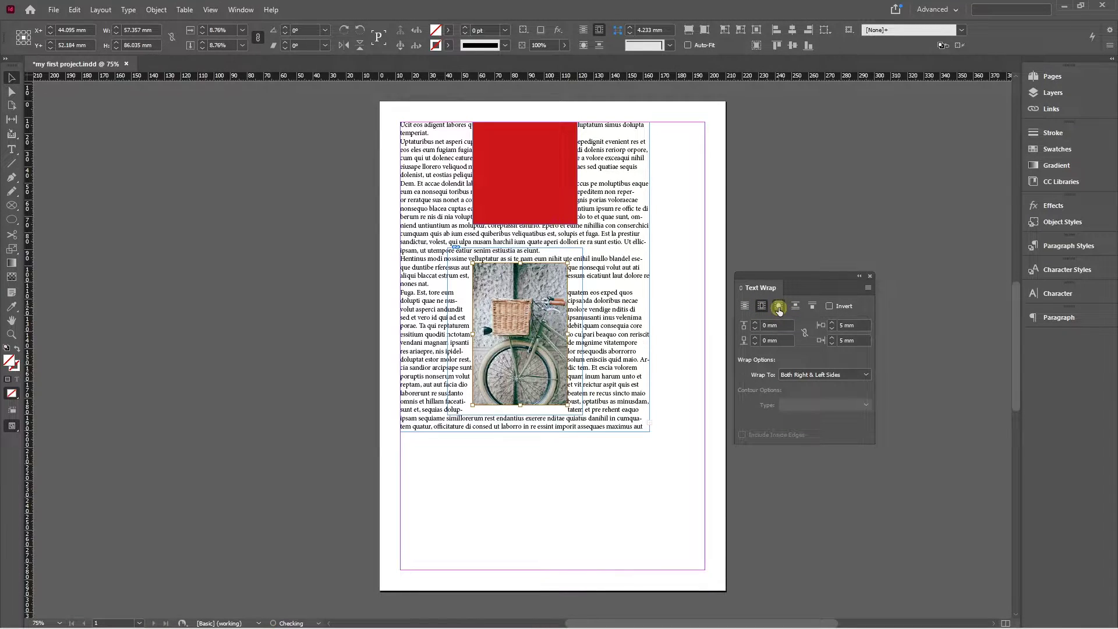
pyautogui.click(471, 255)
pyautogui.hotkey('ctrl', '=')
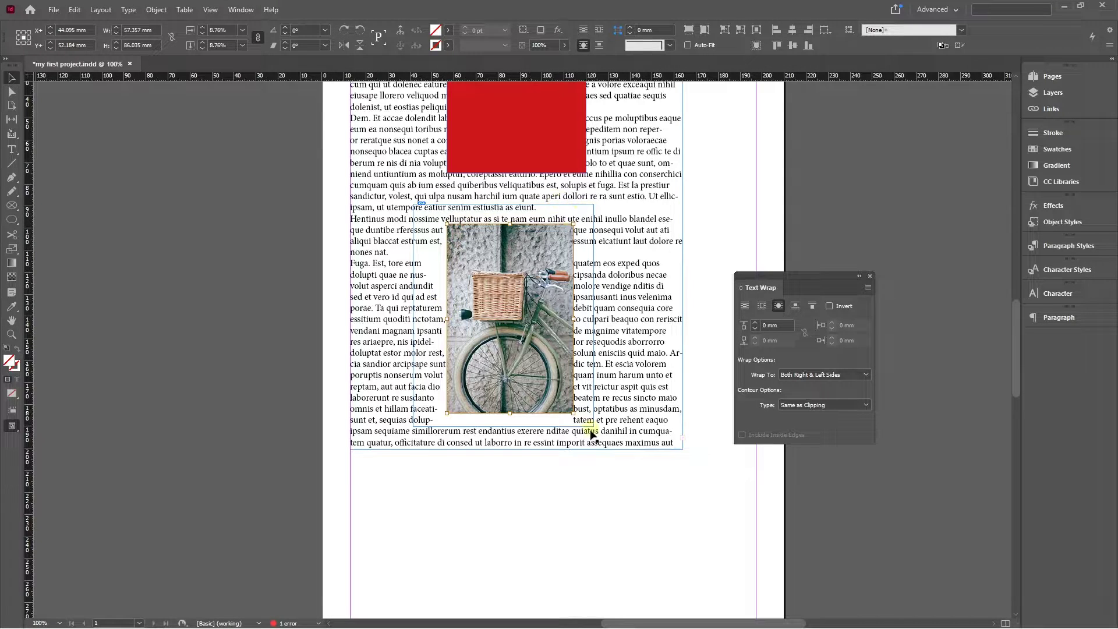
pyautogui.click(780, 304)
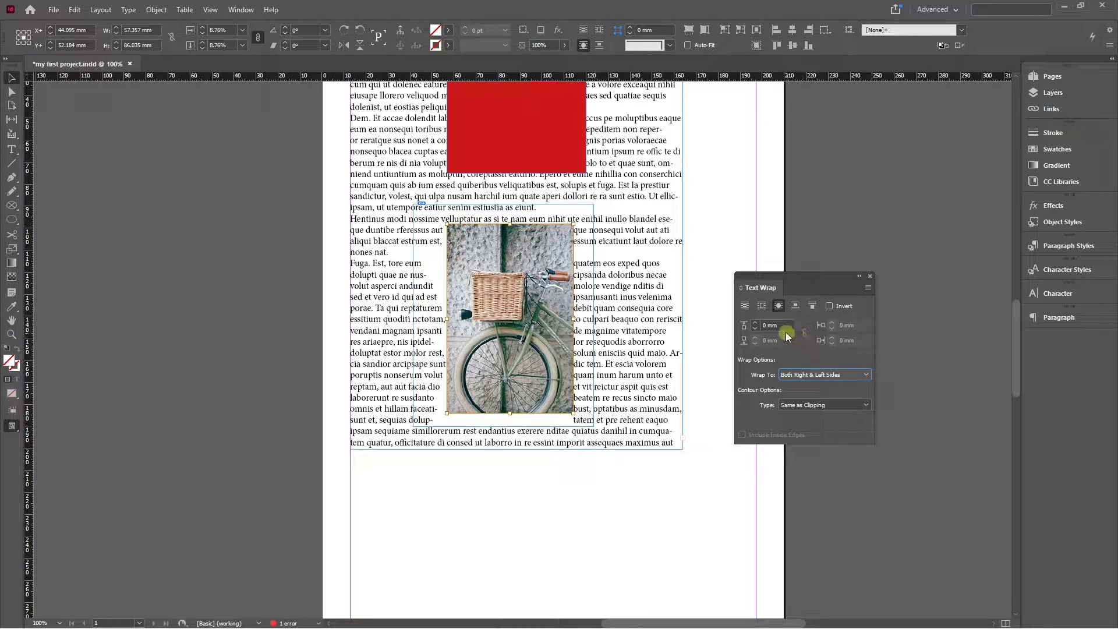
pyautogui.click(743, 326)
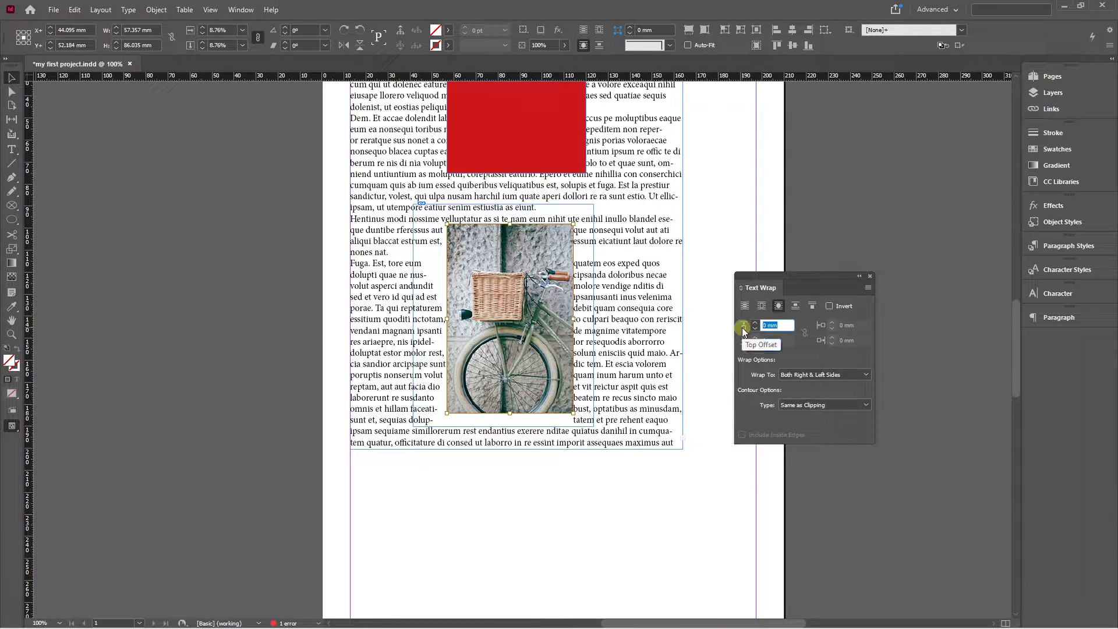
pyautogui.write('5')
pyautogui.press('Return')
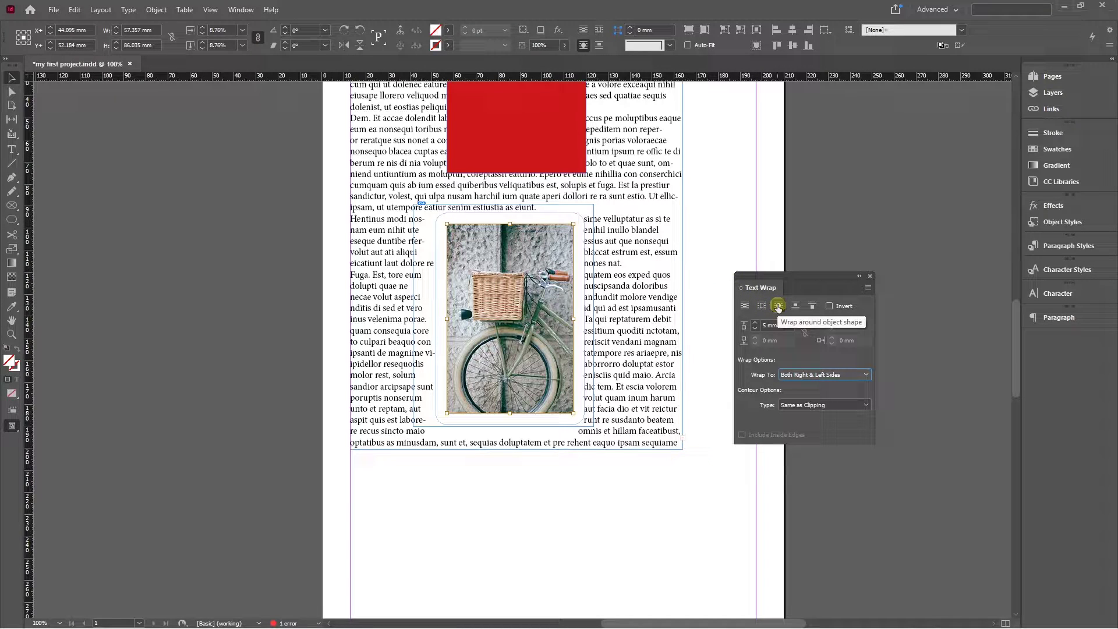
# Step: Set the photo's contour type to Detect Edges, then try Bounding Box instead
pyautogui.click(821, 405)
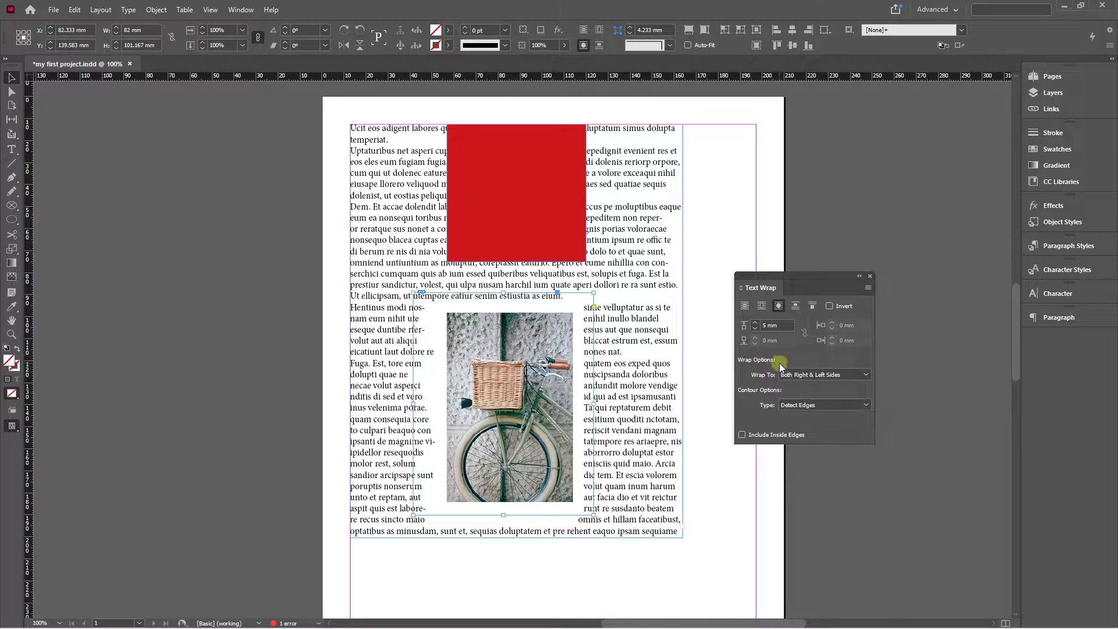
pyautogui.click(779, 363)
pyautogui.click(781, 336)
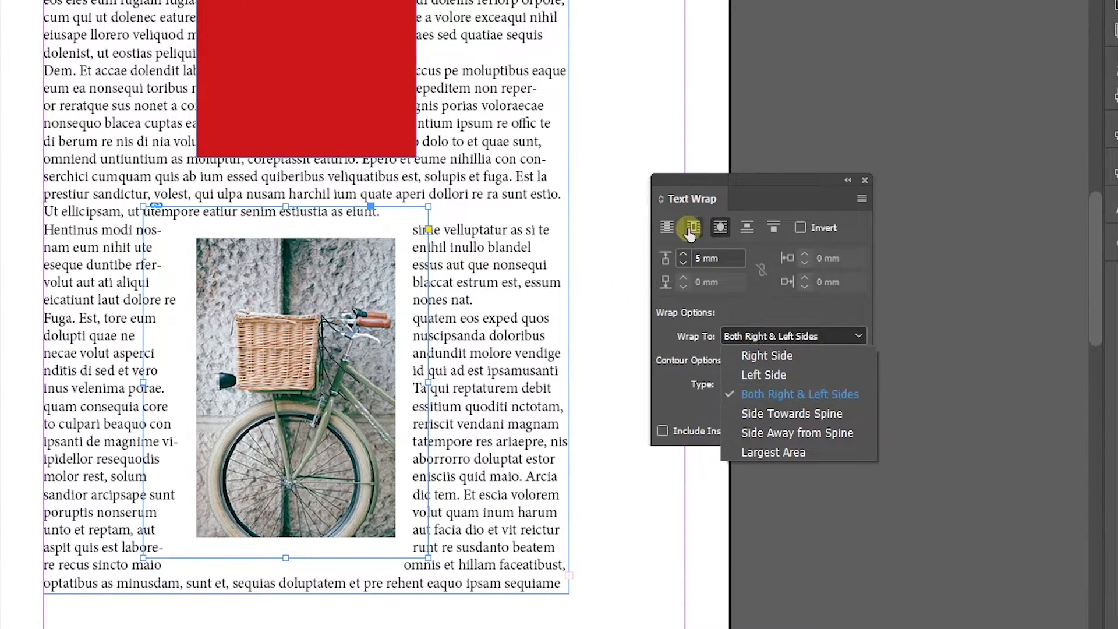
pyautogui.click(752, 319)
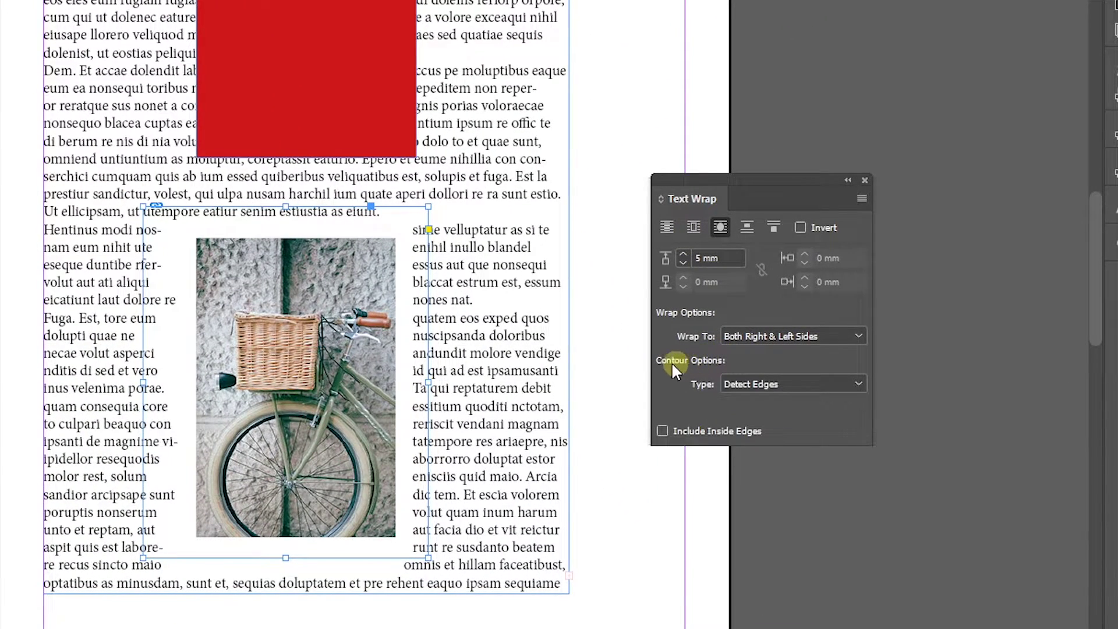
pyautogui.click(745, 383)
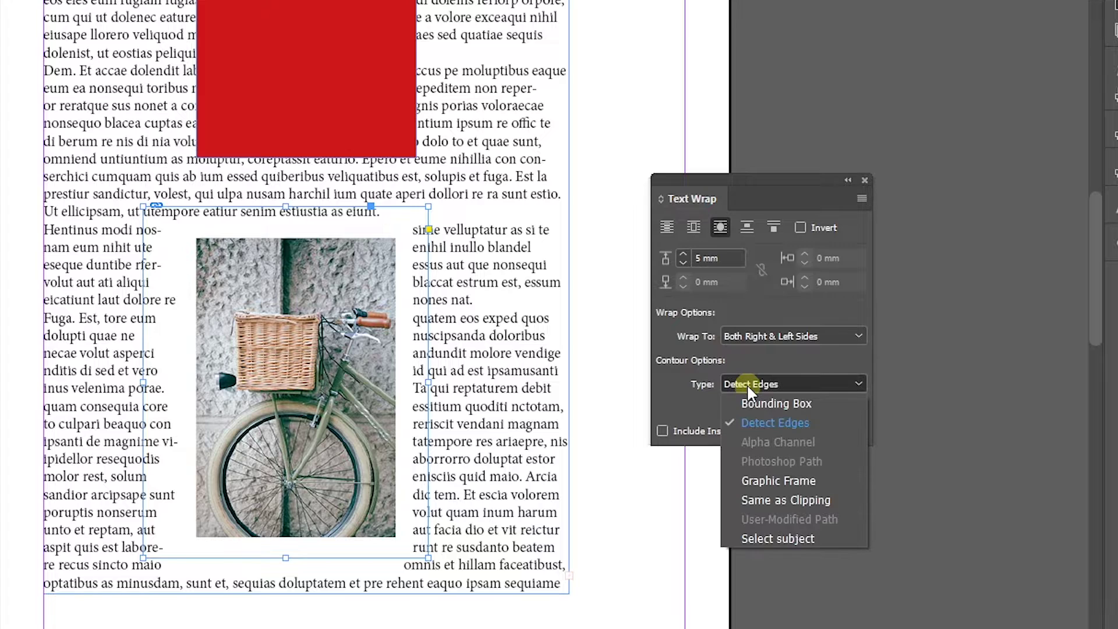
pyautogui.click(760, 402)
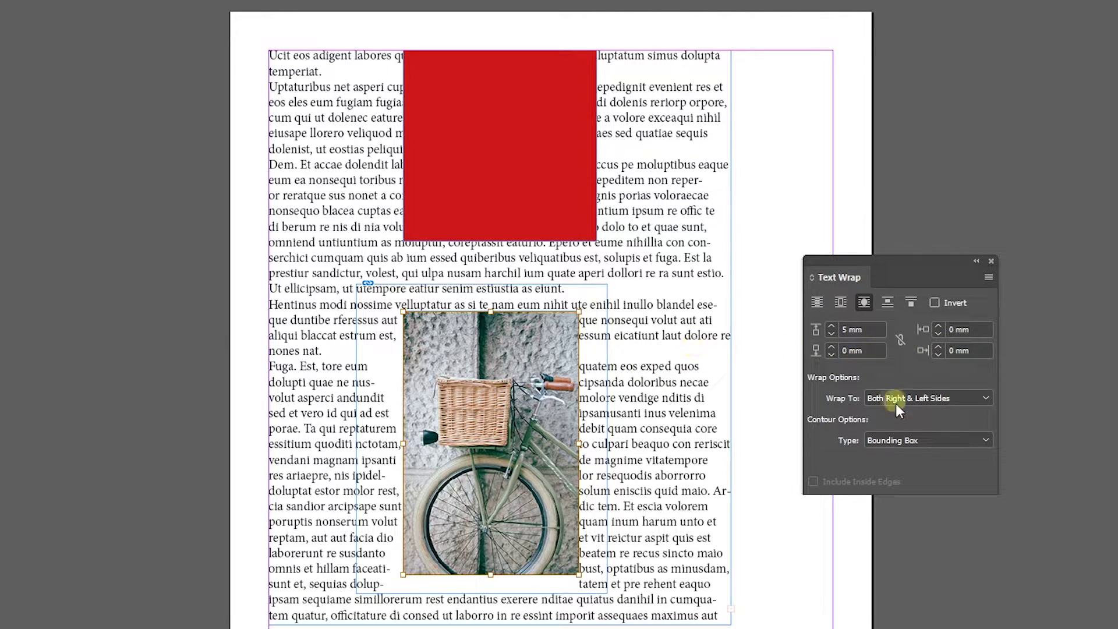
# Step: Try Detect Edges again as the photo's contour type, followed by Graphic Frame
pyautogui.click(898, 441)
pyautogui.click(907, 475)
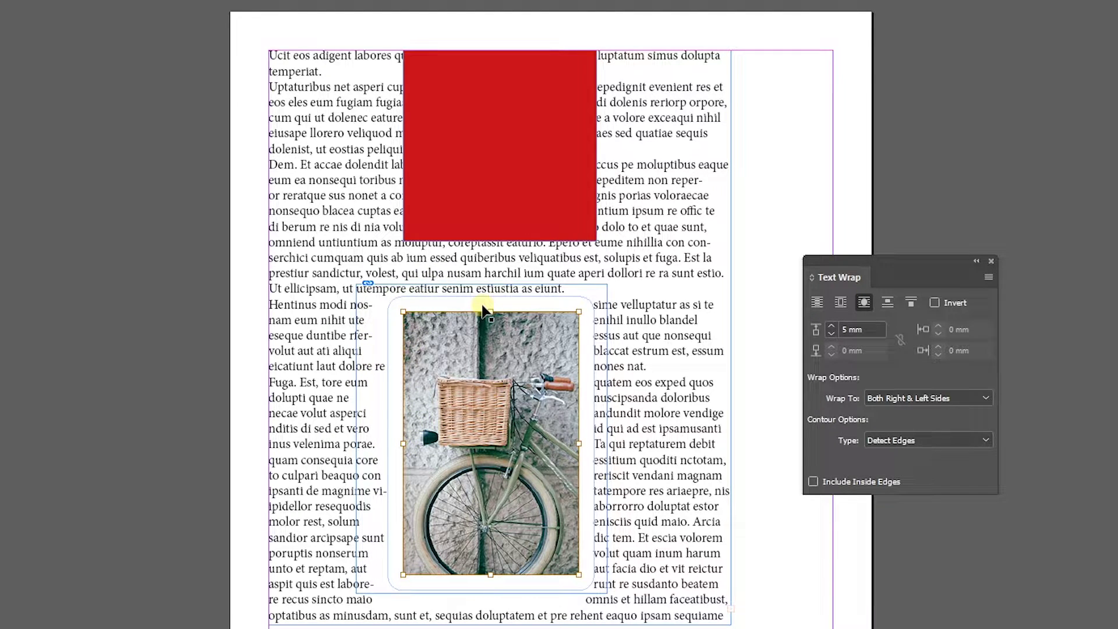
pyautogui.click(900, 442)
pyautogui.click(920, 525)
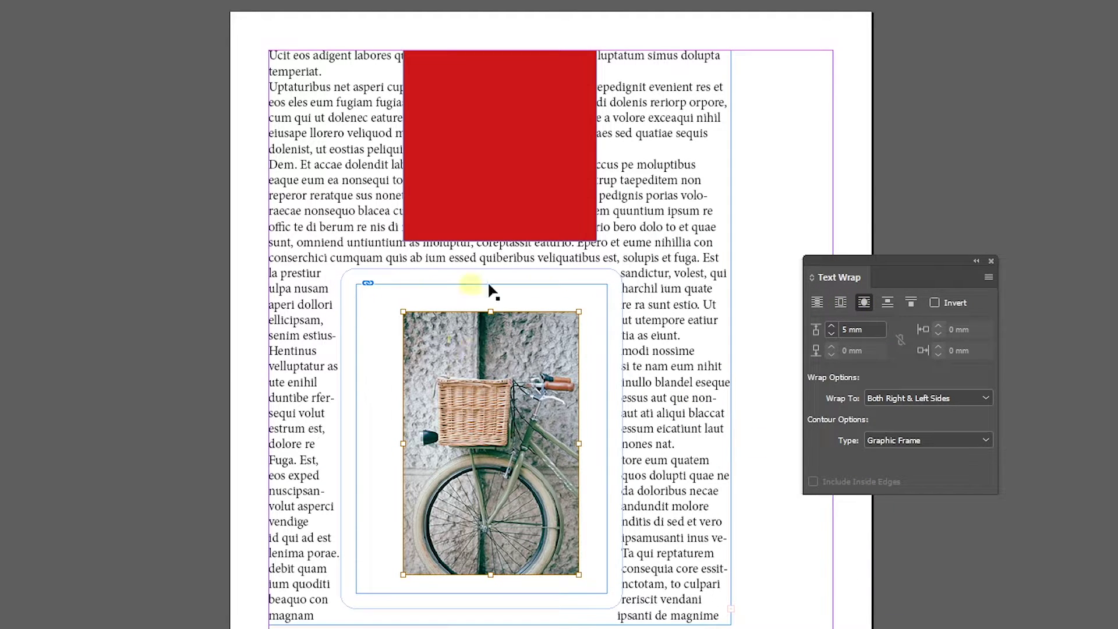
# Step: Set the photo's contour type to Same as Clipping and review the remaining contour types
pyautogui.click(894, 441)
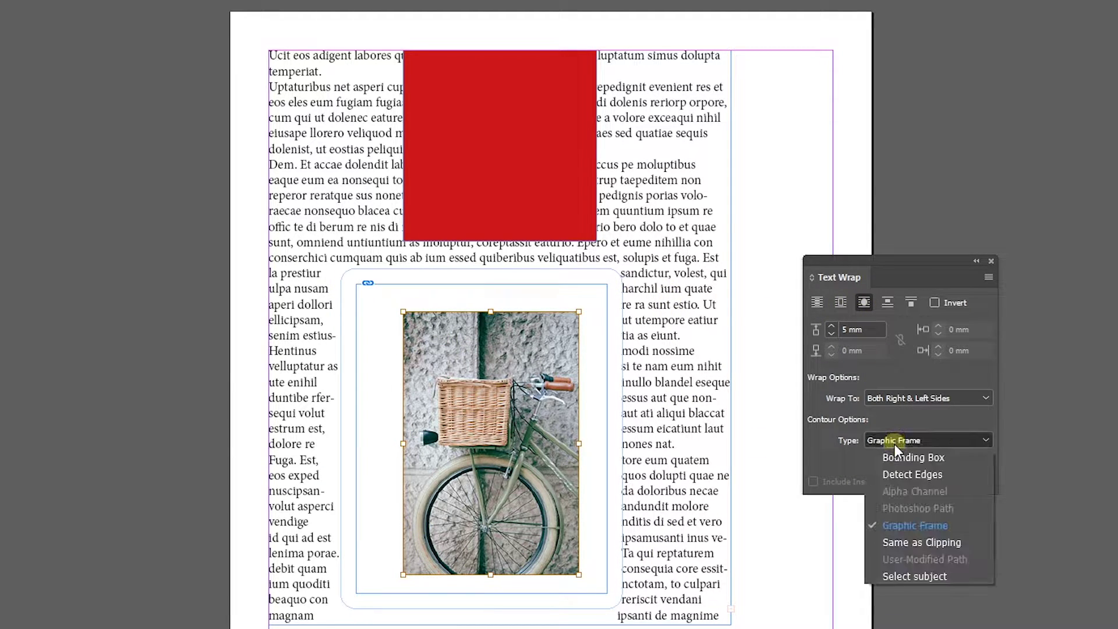
pyautogui.click(897, 443)
pyautogui.click(908, 439)
pyautogui.click(921, 542)
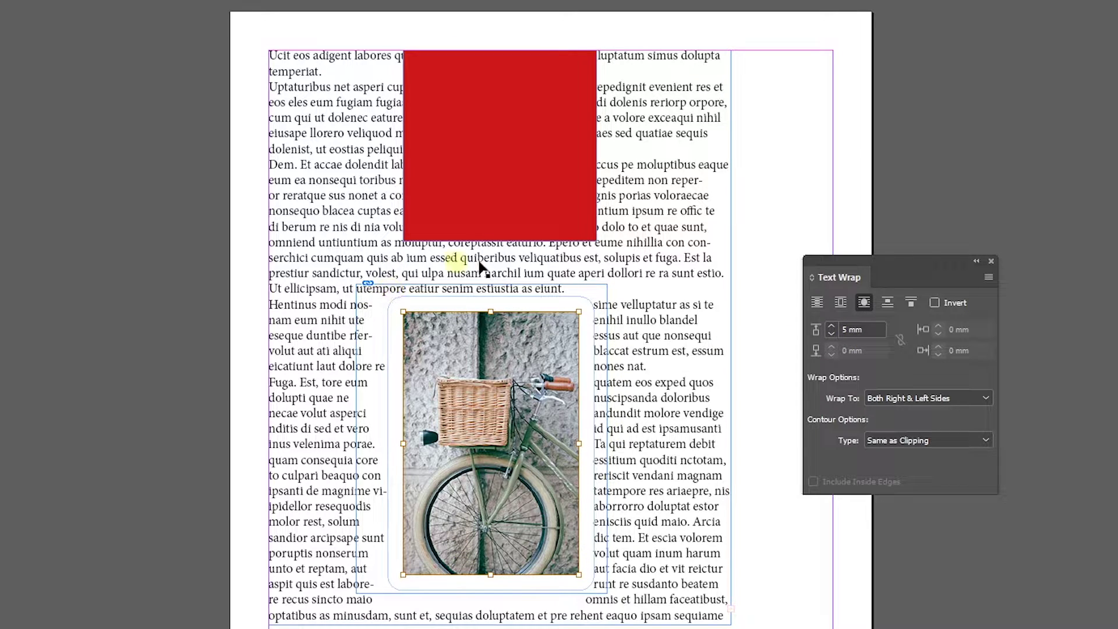
pyautogui.click(935, 438)
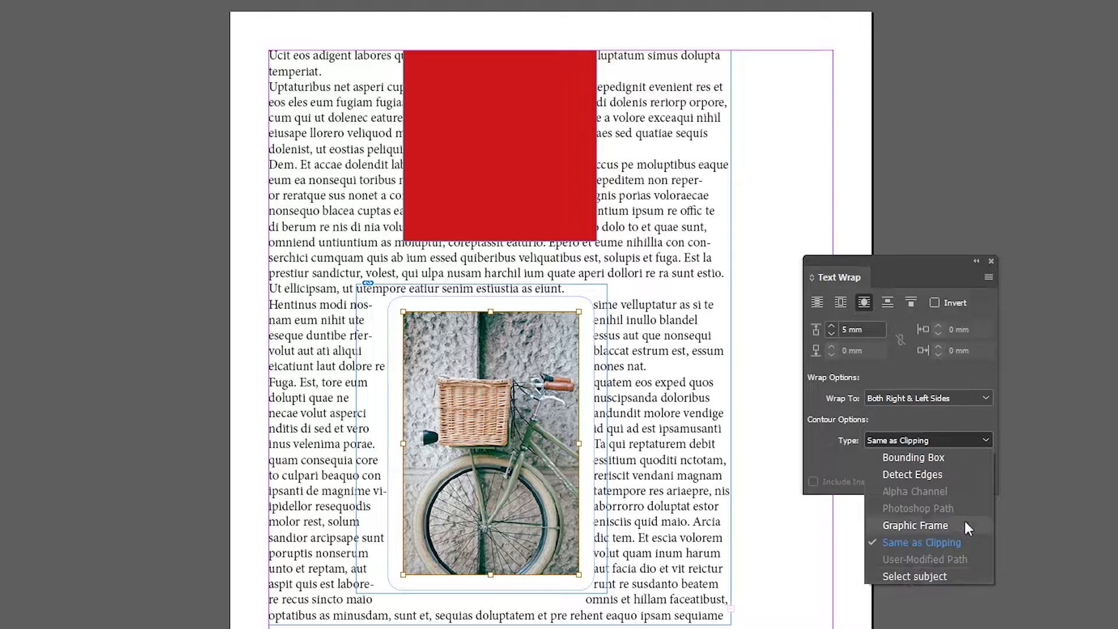
pyautogui.click(926, 434)
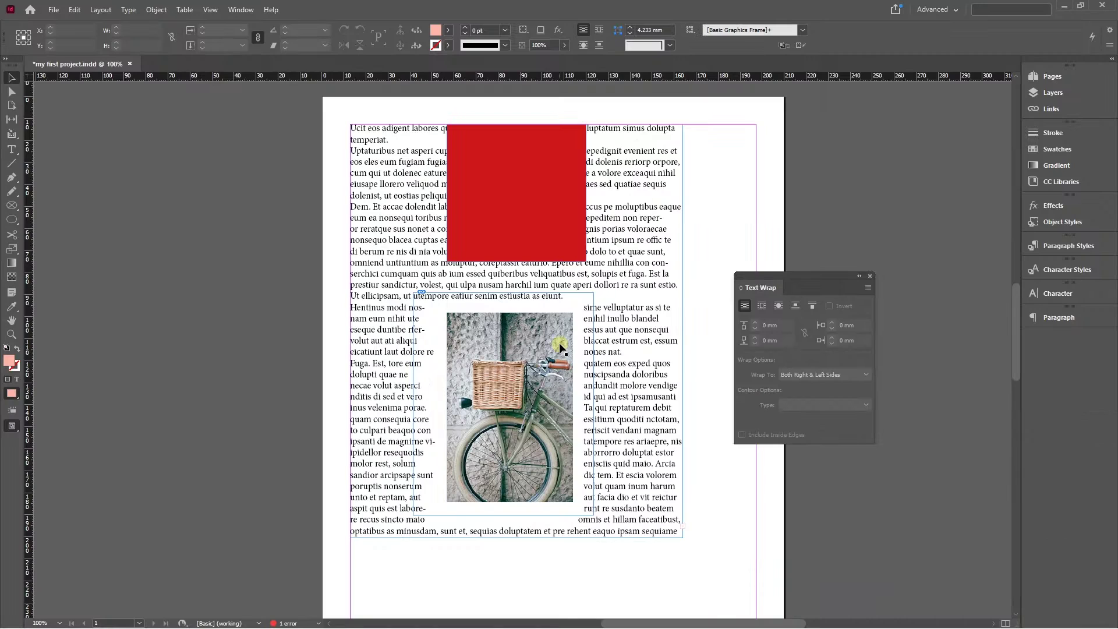
# Step: Delete the bicycle photo from the page
pyautogui.moveTo(556, 351); pyautogui.dragTo(564, 383)
pyautogui.press('Delete')
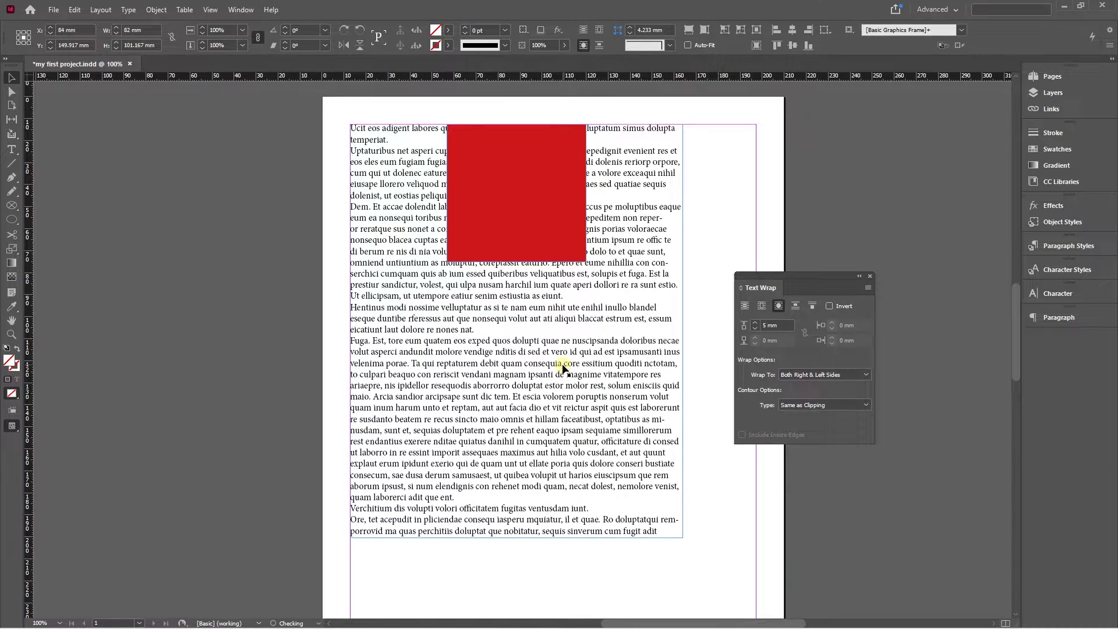
# Step: Move the red square down into the middle of the text and make the text jump over it
pyautogui.moveTo(555, 249); pyautogui.dragTo(556, 385)
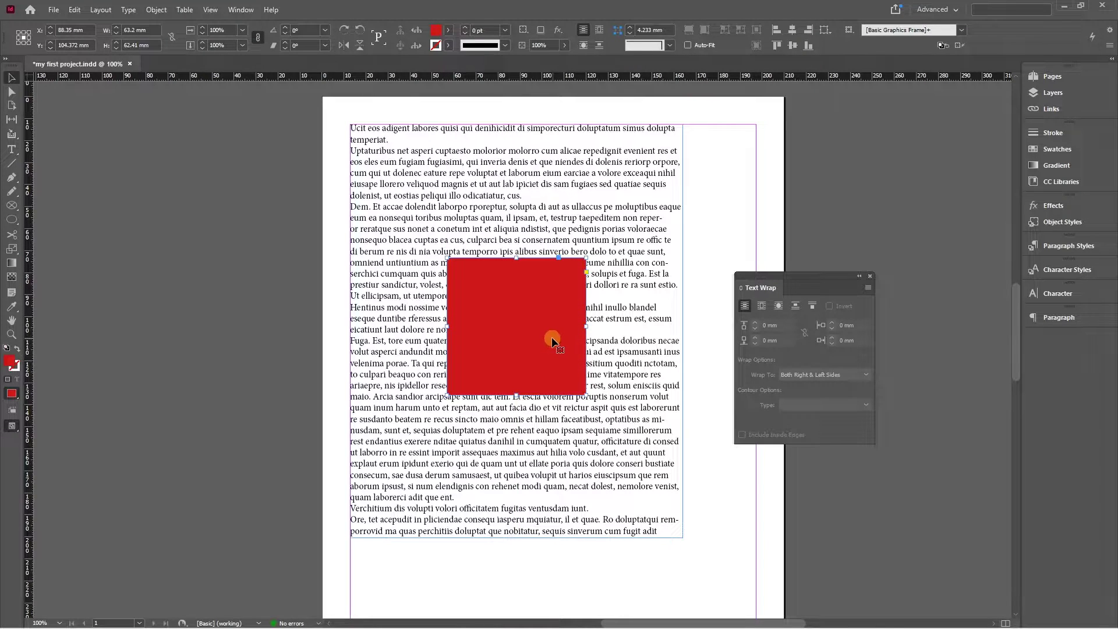
pyautogui.click(796, 307)
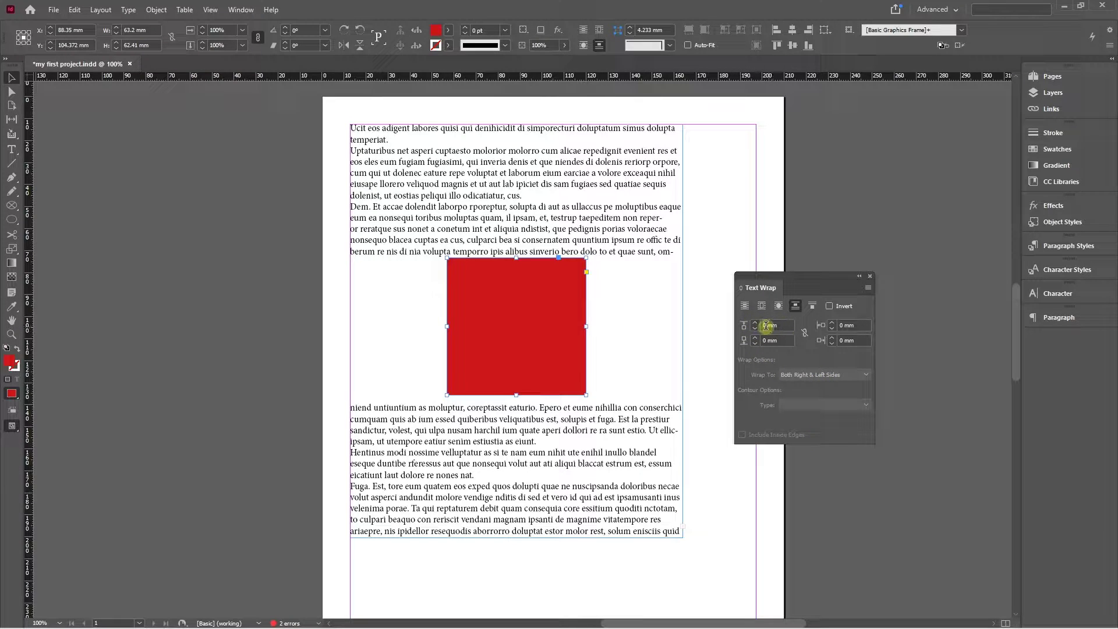
pyautogui.moveTo(711, 310); pyautogui.dragTo(582, 336)
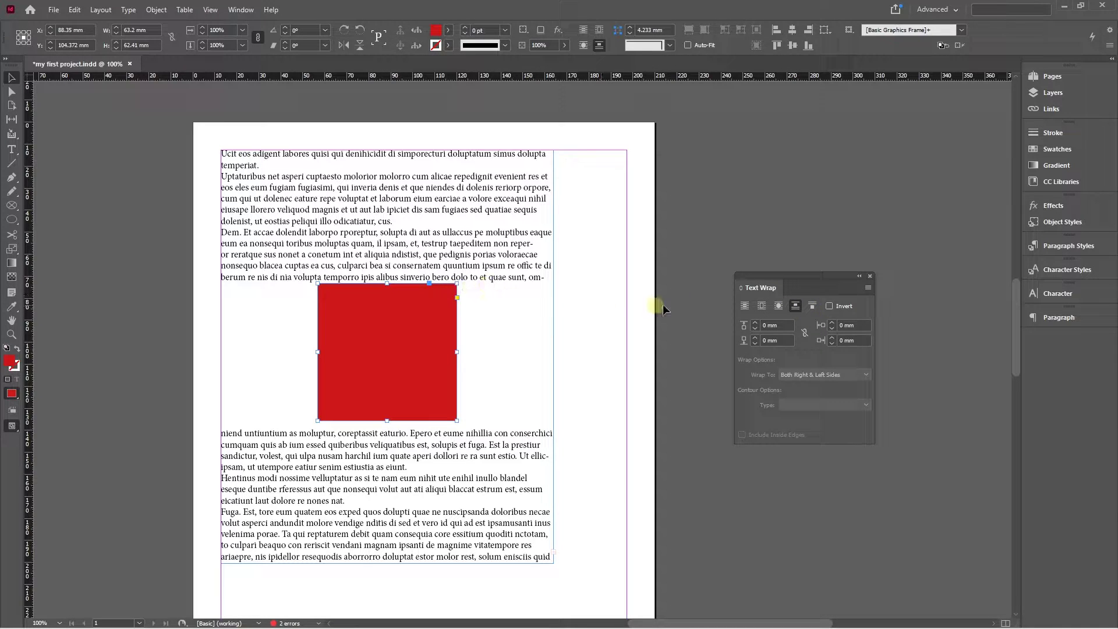
# Step: Divide the text frame into 2 columns
pyautogui.click(485, 252)
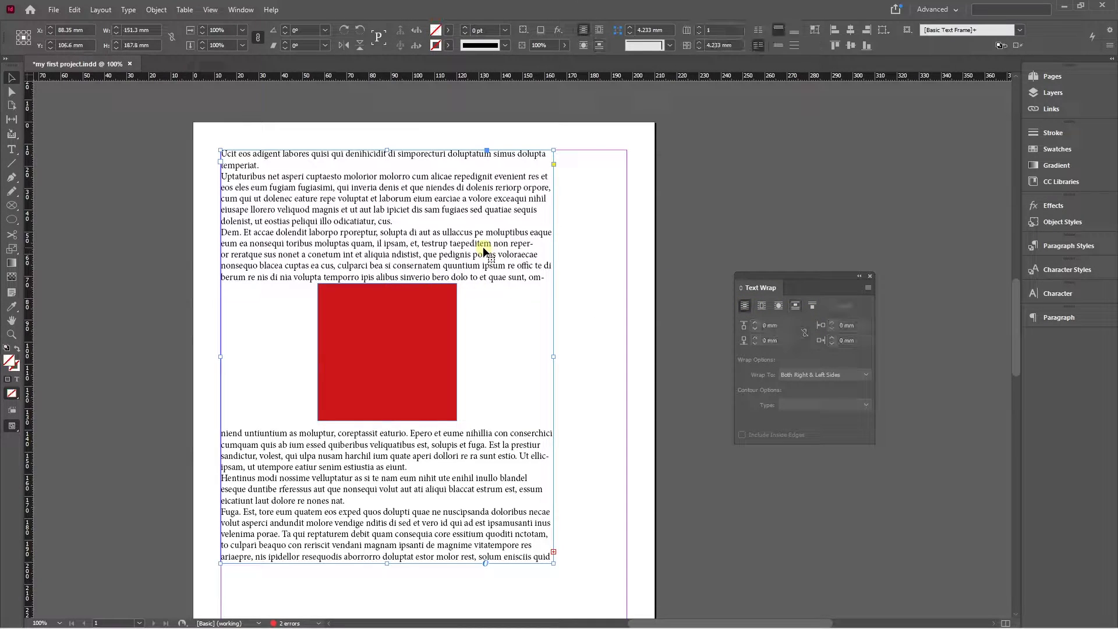
pyautogui.hotkey('ctrl', 'b')
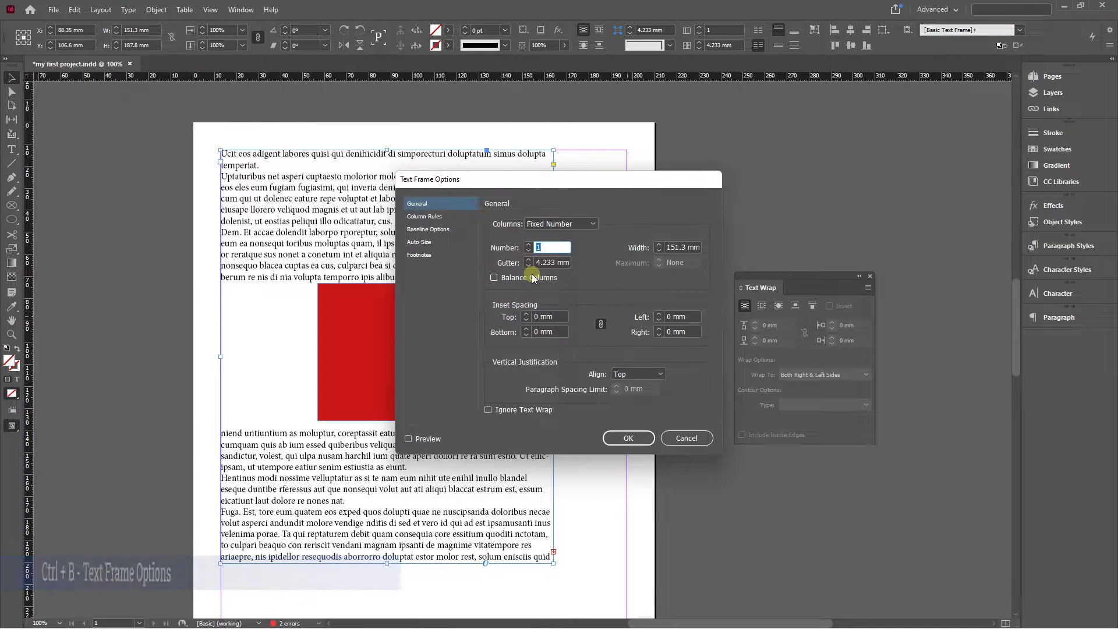
pyautogui.write('2')
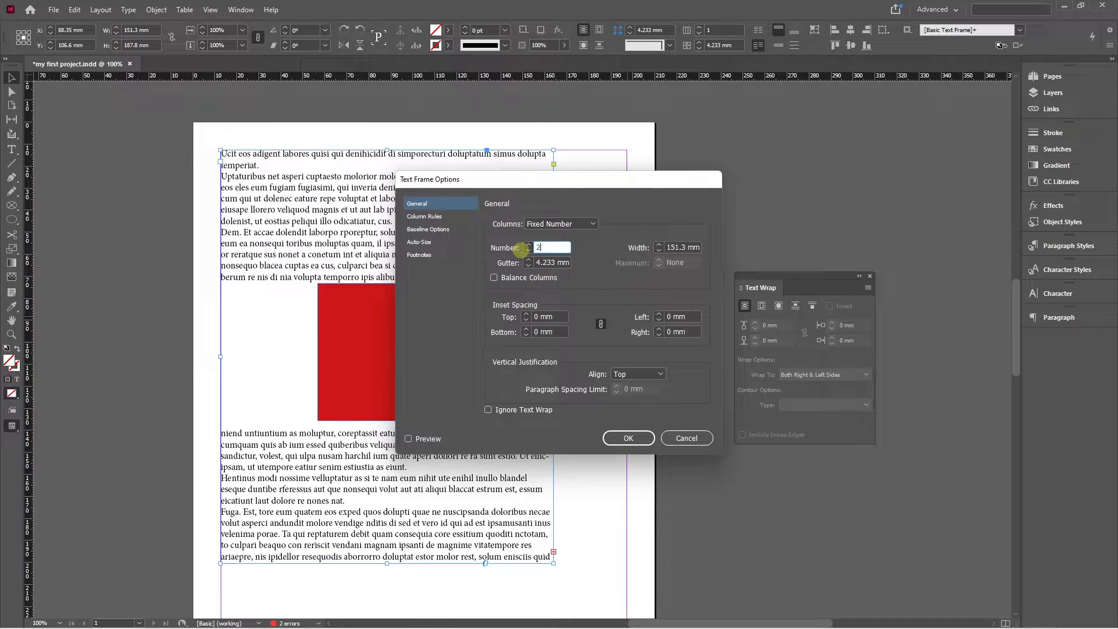
pyautogui.press('Return')
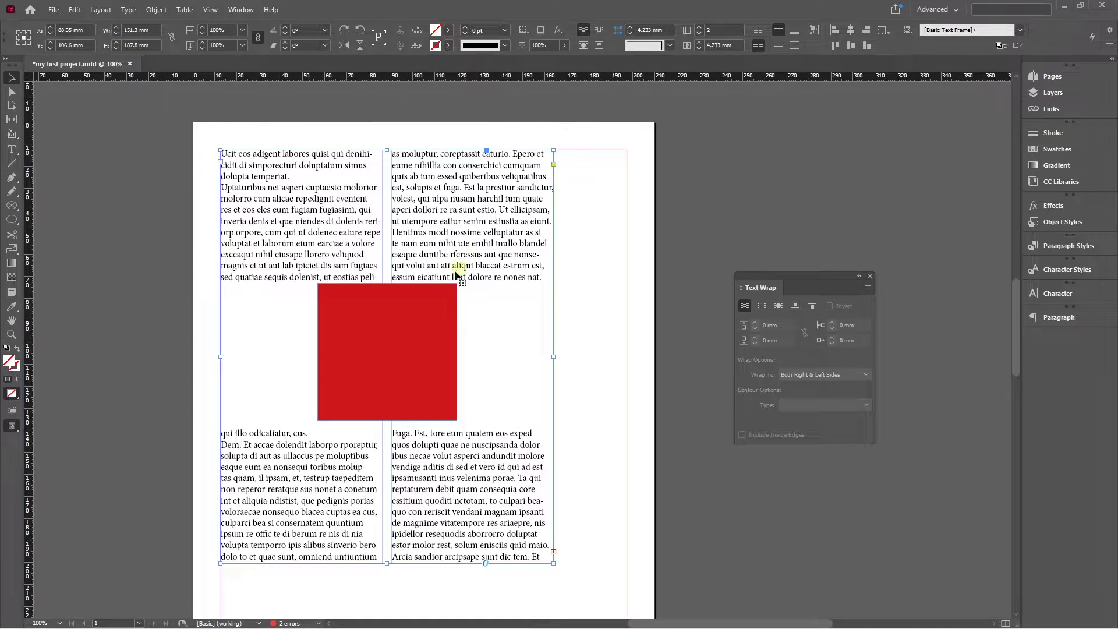
# Step: Move the red square into the first column and make its text wrap jump to the next column
pyautogui.moveTo(386, 342); pyautogui.dragTo(289, 342)
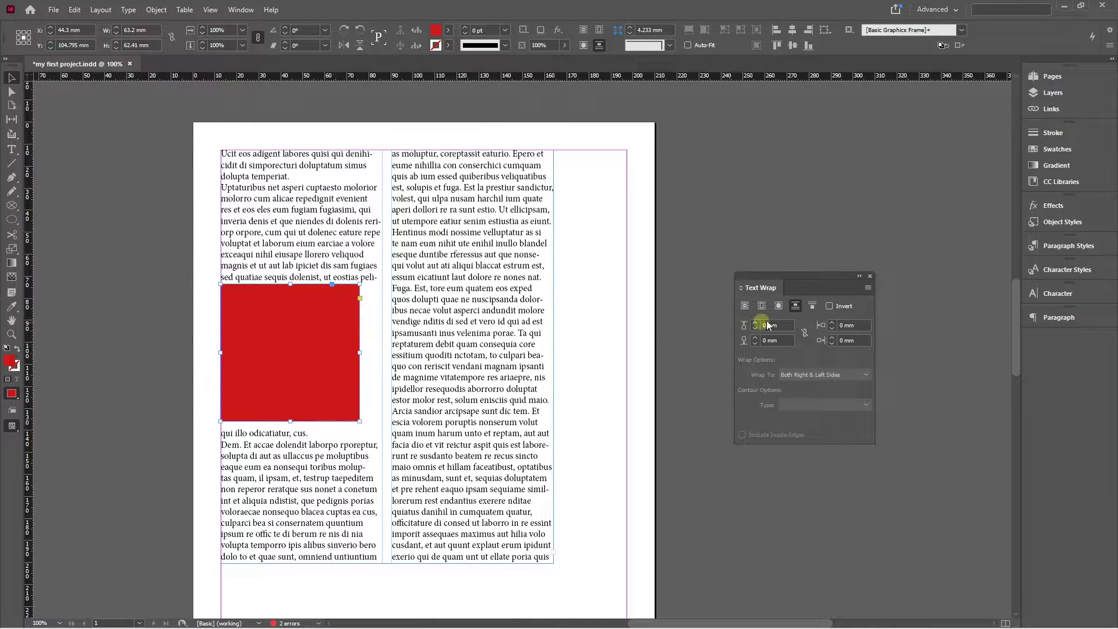
pyautogui.click(813, 306)
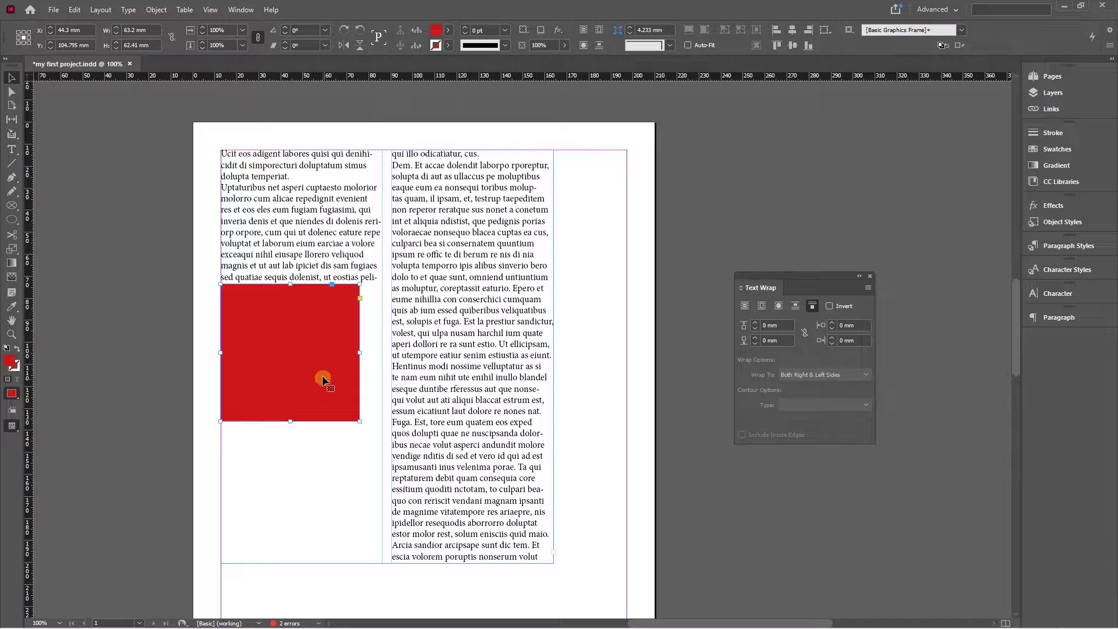
pyautogui.moveTo(323, 377); pyautogui.dragTo(334, 381)
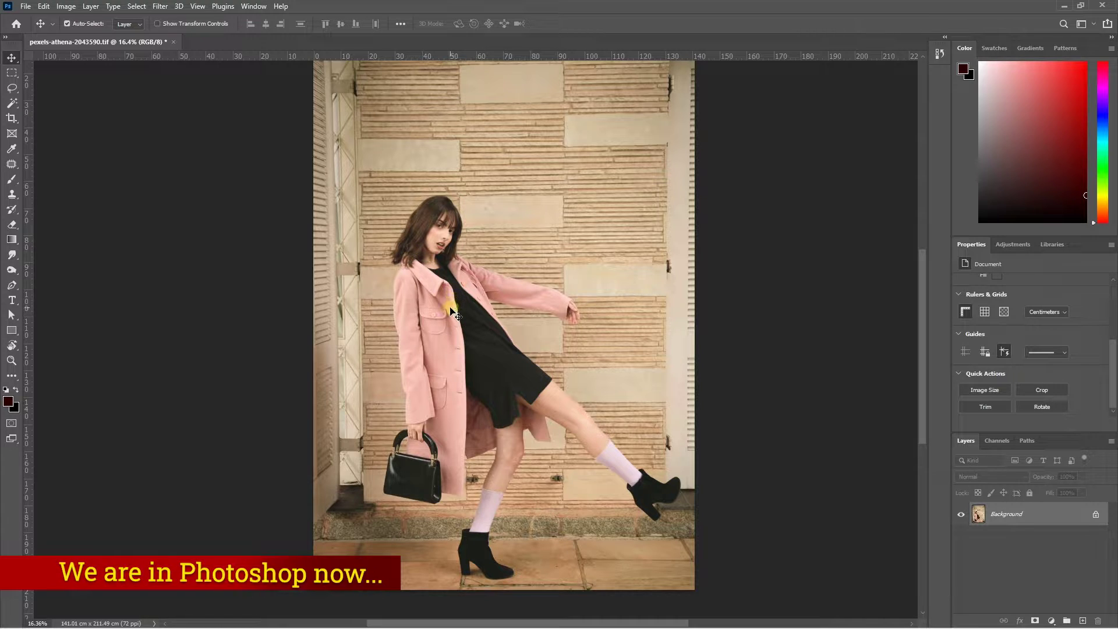
# Step: Switch to Photoshop, select the woman with Select Subject, and refine the selection around the handbag handle using the Lasso tool
pyautogui.click(136, 5)
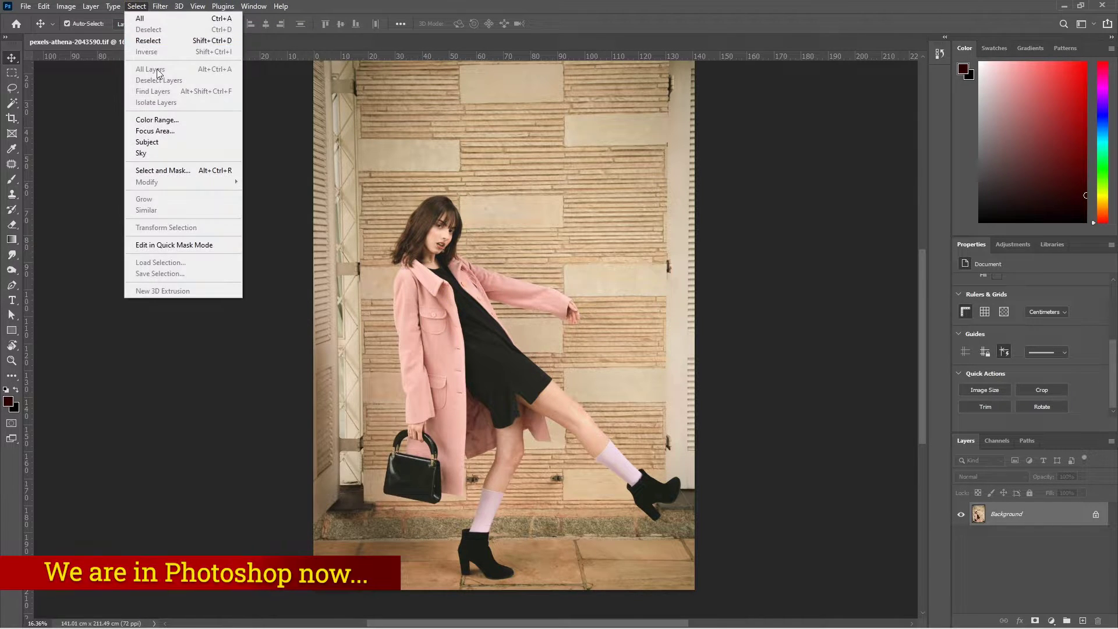
pyautogui.click(162, 145)
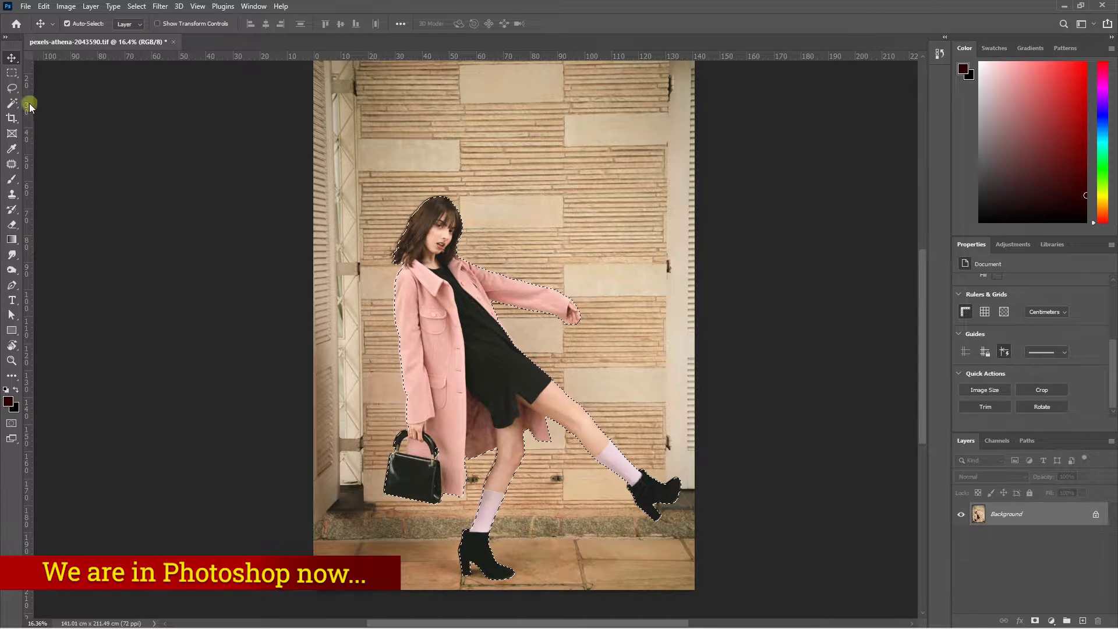
pyautogui.click(13, 88)
pyautogui.scroll(3, 434, 466)
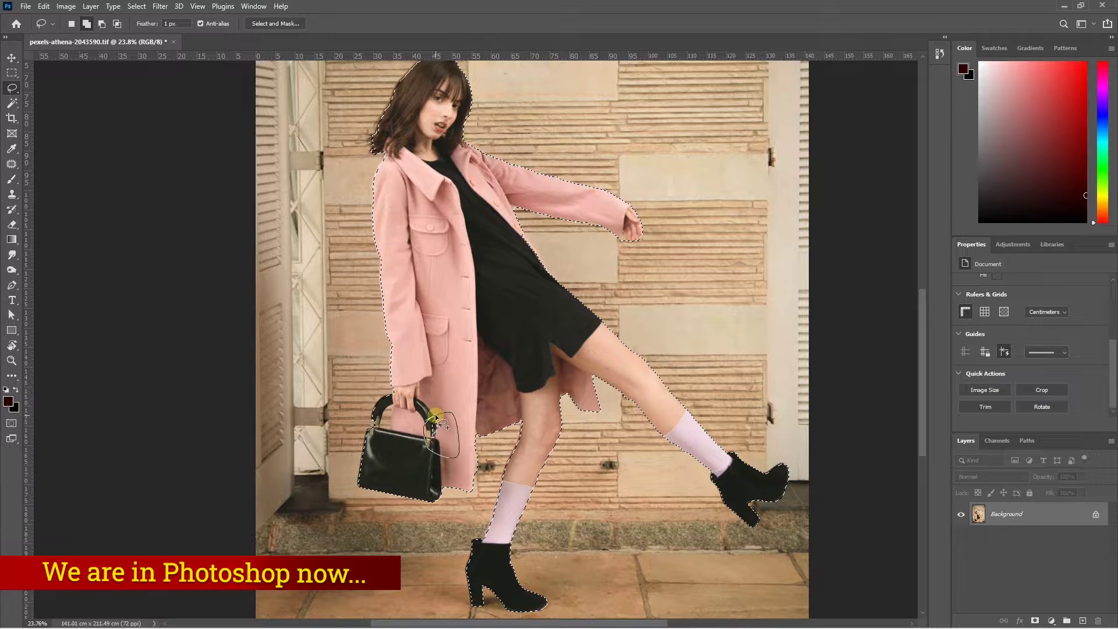
pyautogui.scroll(-2, 388, 419)
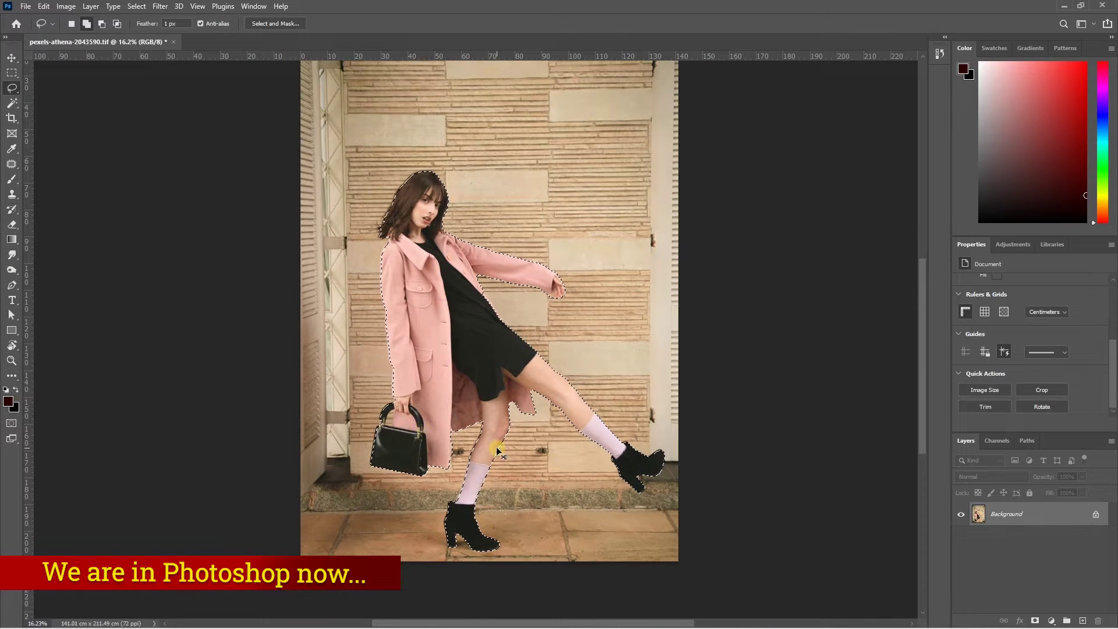
# Step: Copy the selected woman to a new layer and hide the Background layer
pyautogui.hotkey('ctrl', 'j')
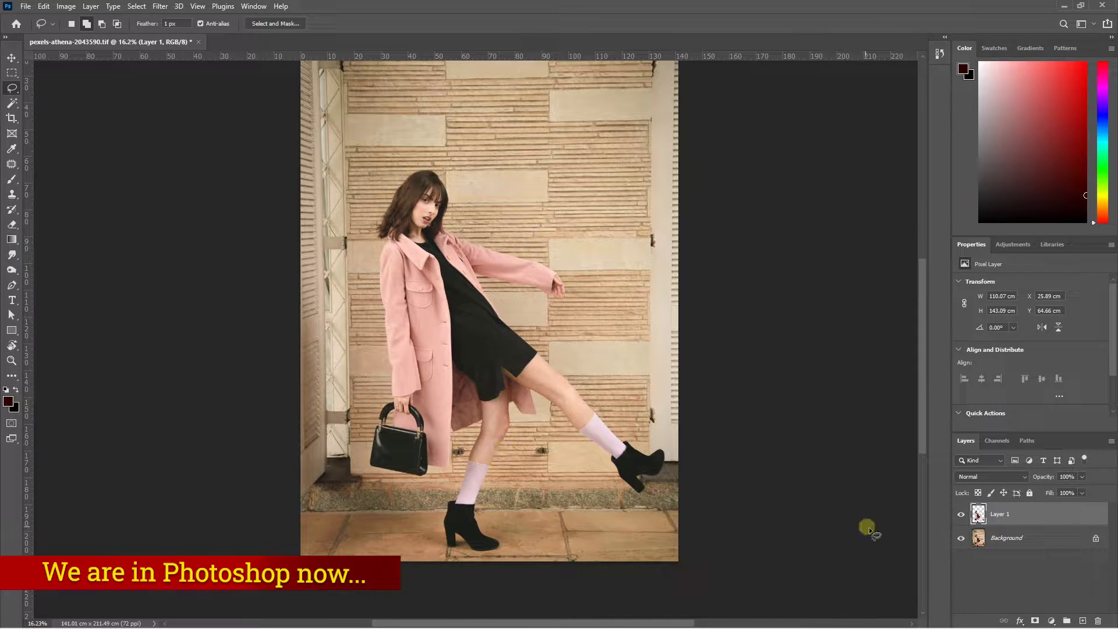
pyautogui.click(961, 537)
# Step: Save the cutout as a TIFF named pexels-athena-20435901 in the Class 6 - Text wrap folder, with layers and transparency kept
pyautogui.hotkey('ctrl', 'shift', 's')
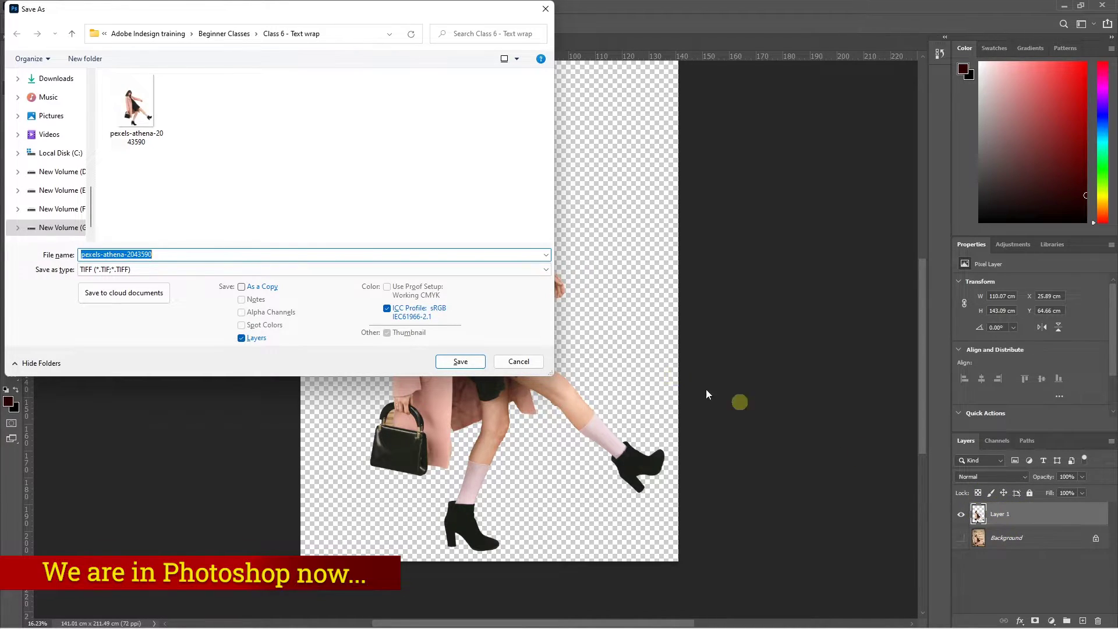
pyautogui.click(210, 258)
pyautogui.write('1')
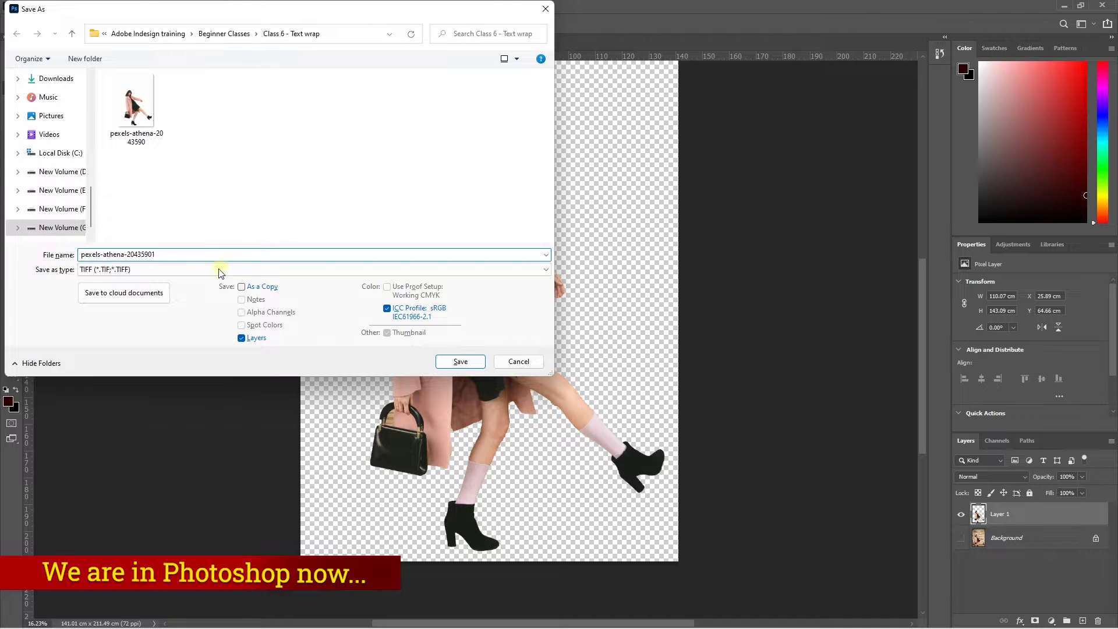
pyautogui.click(466, 363)
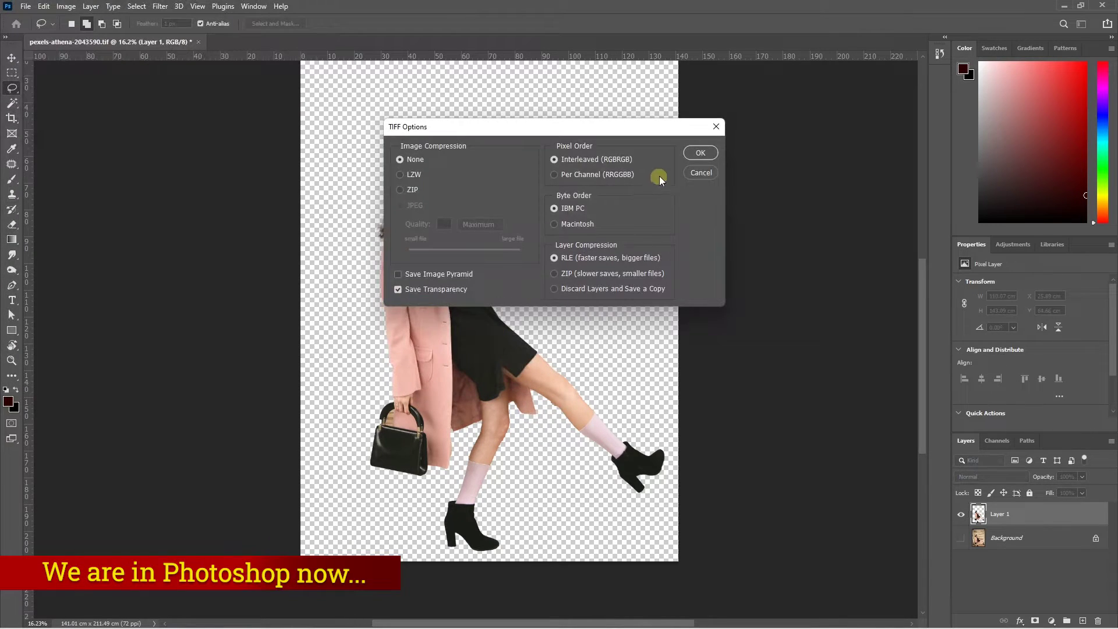
pyautogui.click(398, 290)
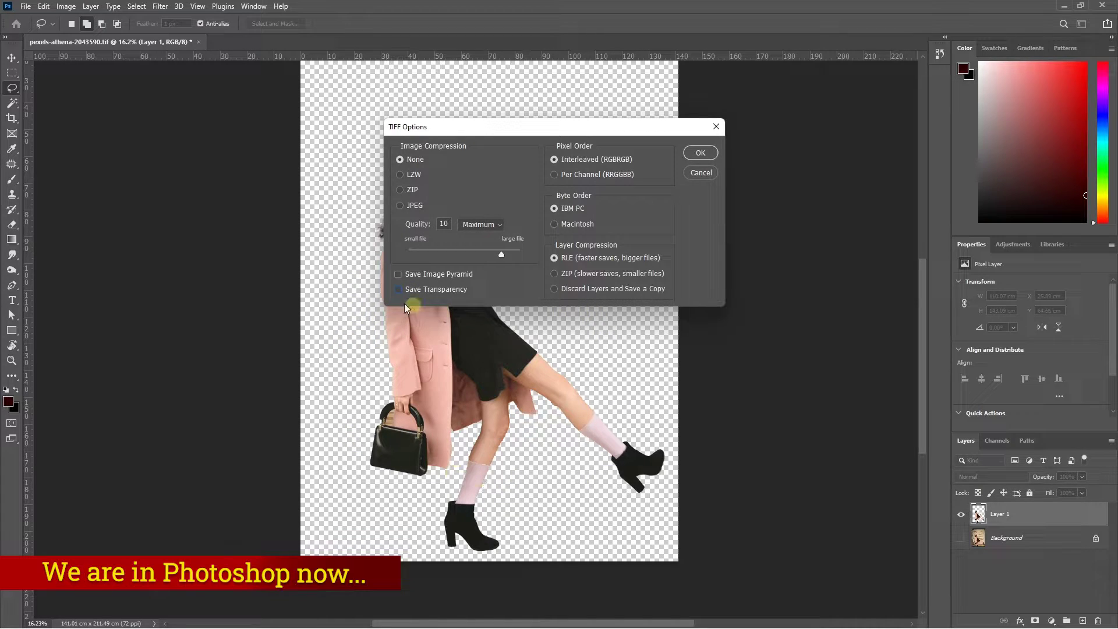
pyautogui.click(402, 289)
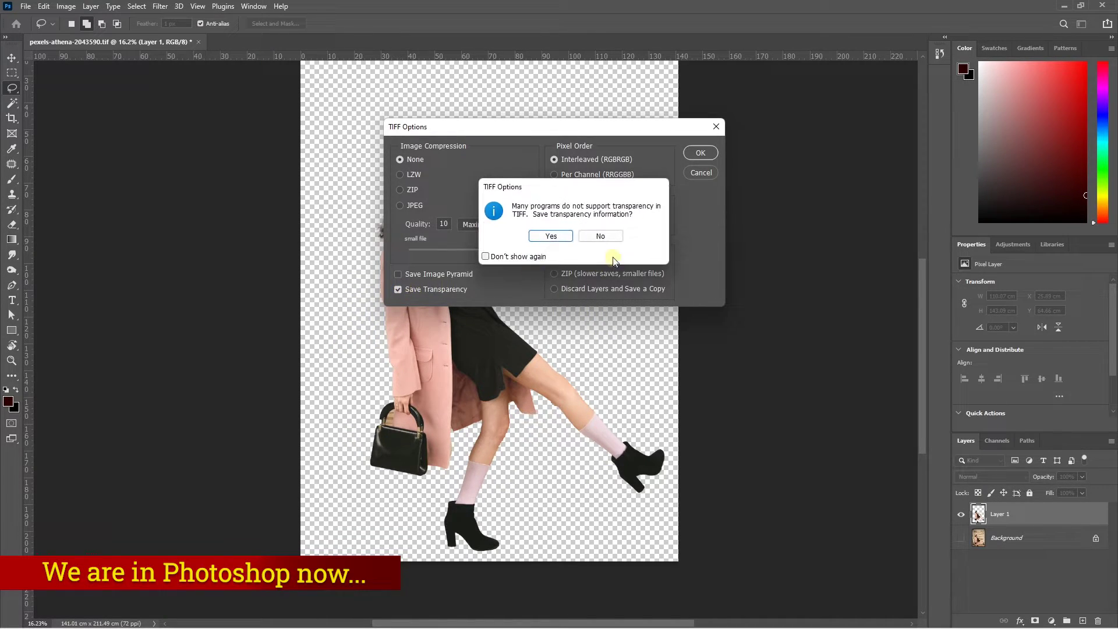
pyautogui.click(575, 239)
pyautogui.click(697, 153)
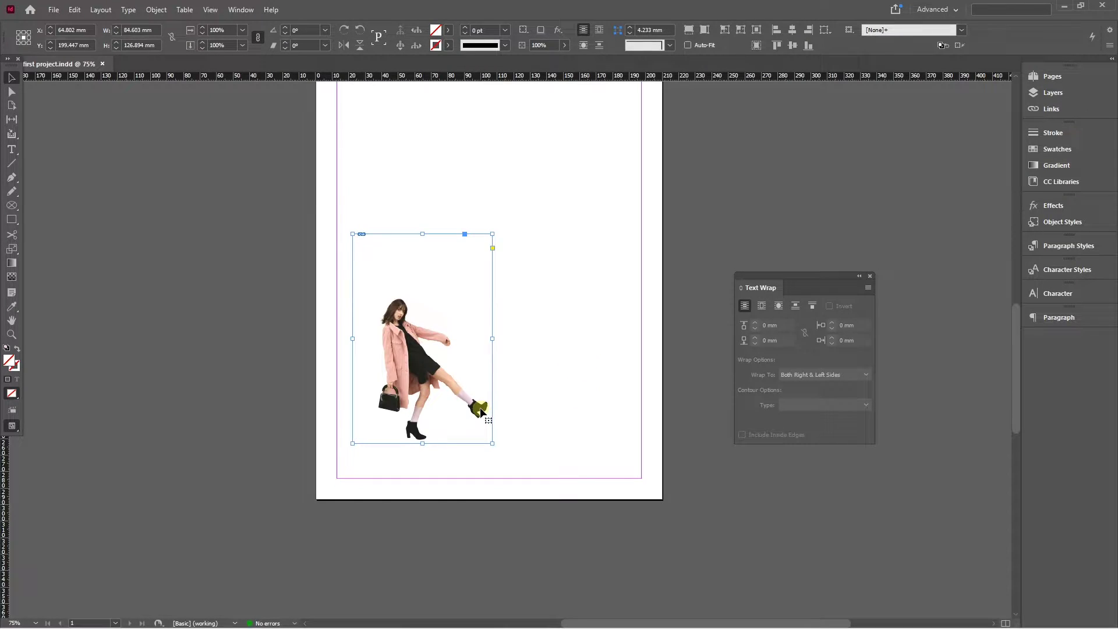
# Step: Switch to InDesign, enlarge the placed cutout, and fit its frame to about 121 × 158 mm in the lower-left corner of the page margins
pyautogui.moveTo(481, 409)
pyautogui.mouseDown()
pyautogui.moveTo(466, 443)
pyautogui.moveTo(464, 400)
pyautogui.mouseUp()
pyautogui.moveTo(476, 270); pyautogui.dragTo(577, 173)
pyautogui.hotkey('ctrl', '-')
pyautogui.hotkey('ctrl', '-')
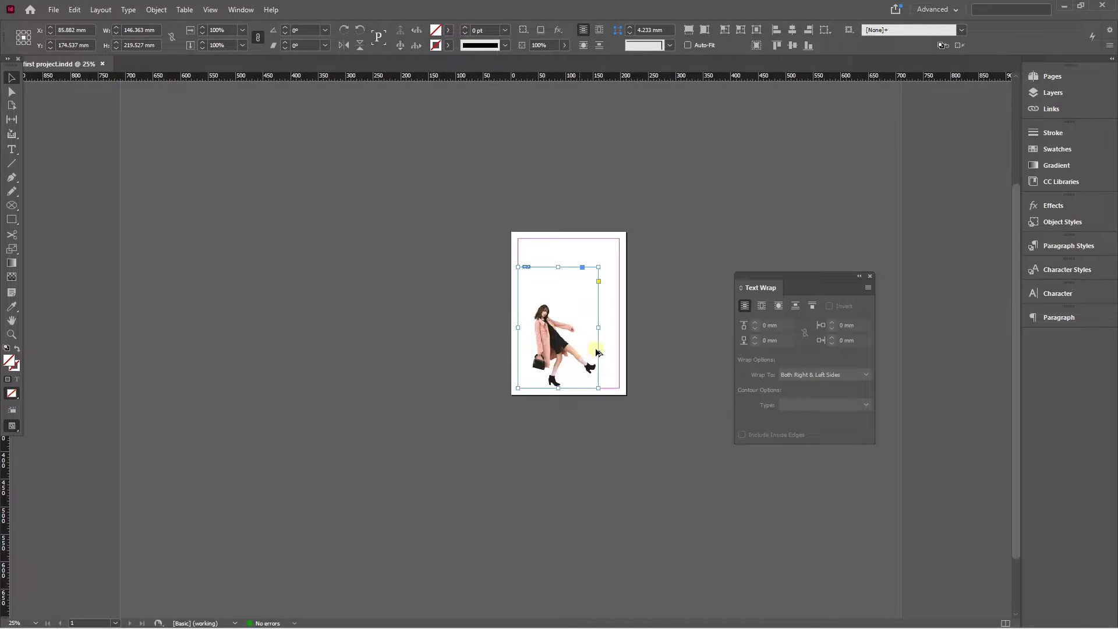
pyautogui.hotkey('ctrl', '=')
# Step: Create a text frame of about 185 × 272 mm spanning the page margins and fill it with placeholder text
pyautogui.press('t')
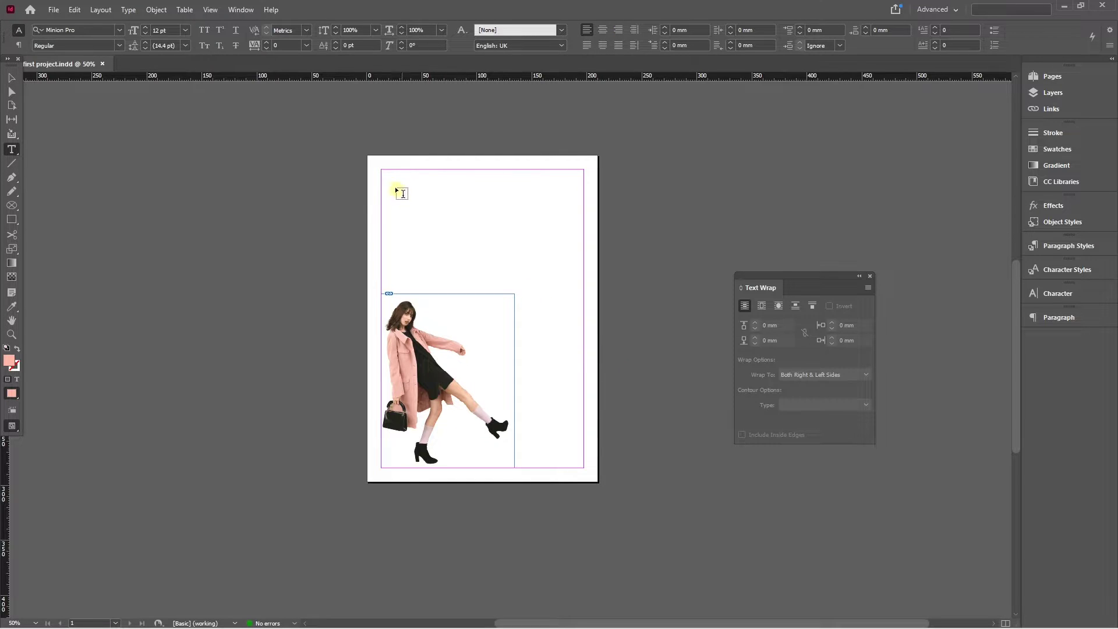
pyautogui.moveTo(385, 172); pyautogui.dragTo(582, 465)
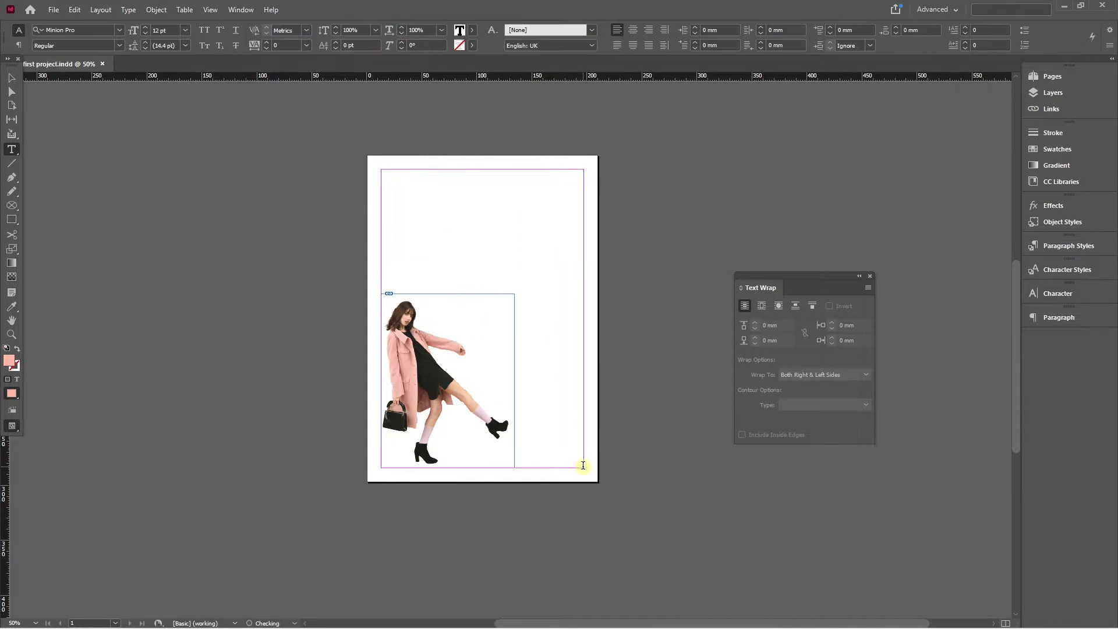
pyautogui.rightClick(428, 208)
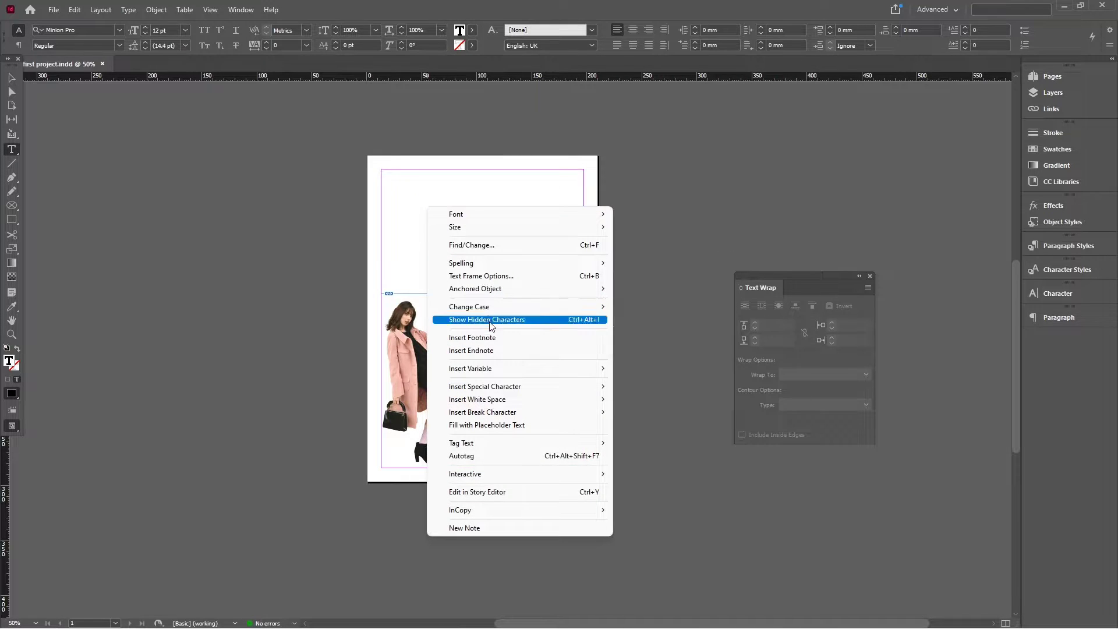
pyautogui.click(494, 424)
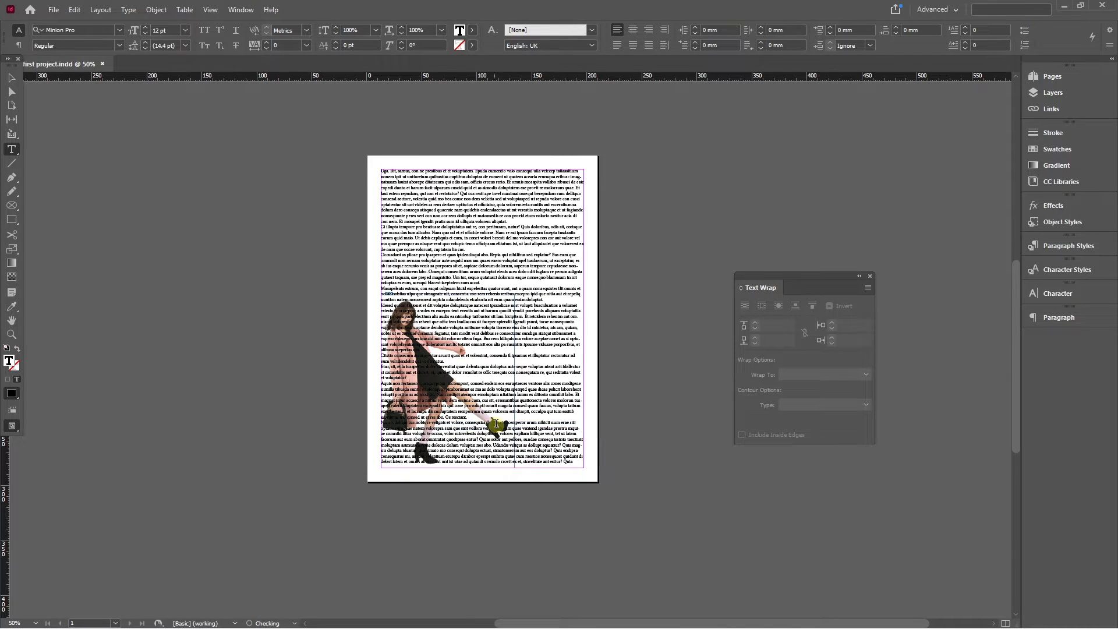
pyautogui.press('Escape')
# Step: Draw a pink rectangle of about 197 × 284 mm just outside the page margins
pyautogui.click(11, 224)
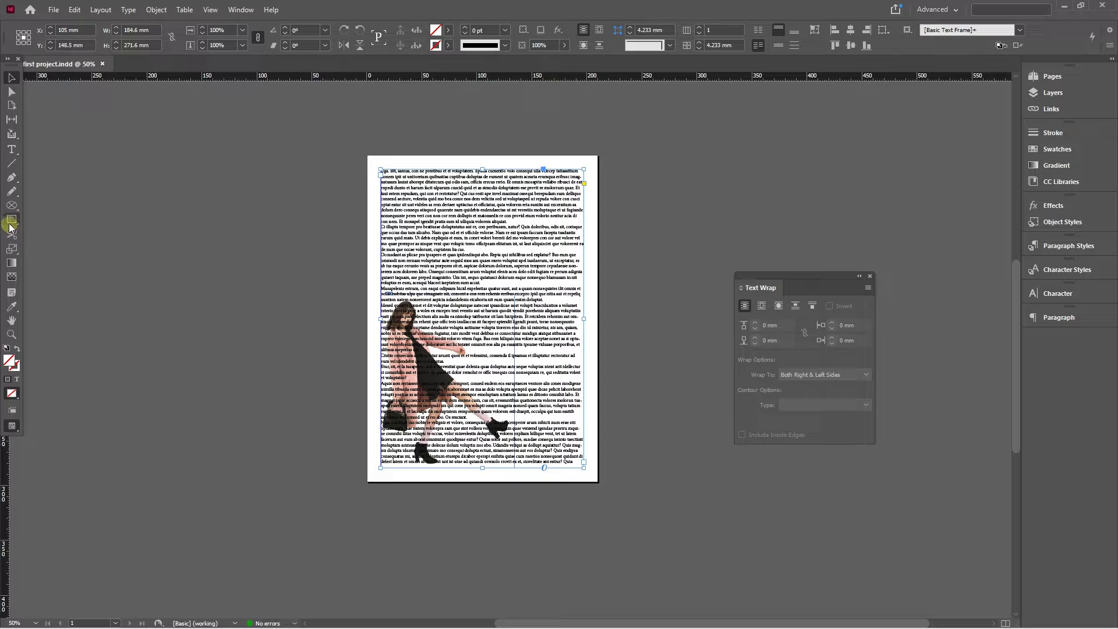
pyautogui.moveTo(374, 162); pyautogui.dragTo(591, 476)
pyautogui.press('v')
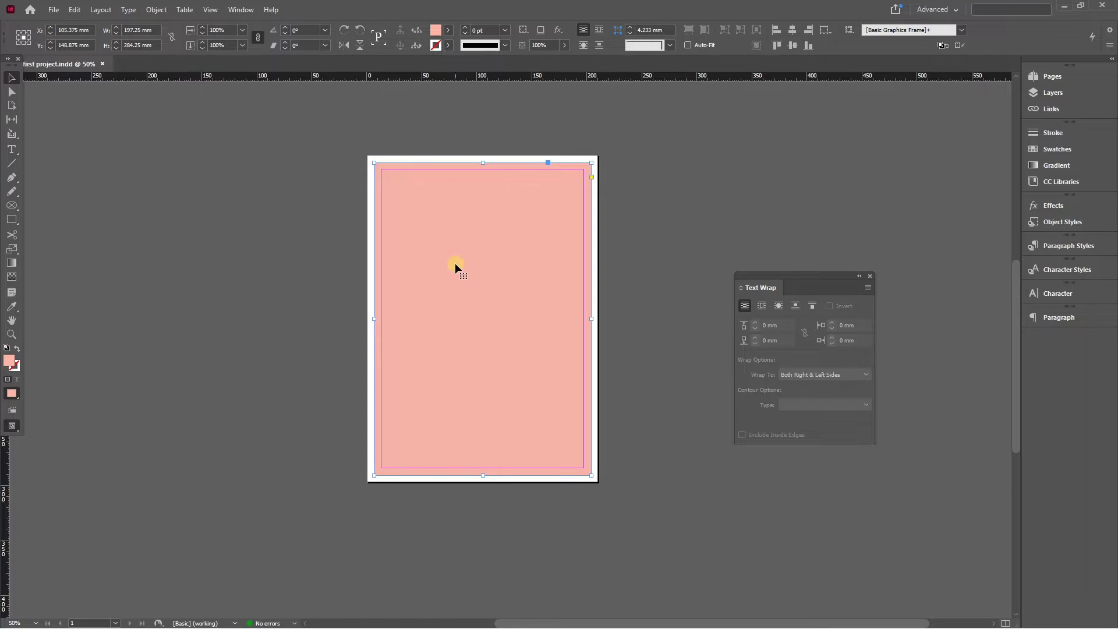
# Step: Send the pink rectangle to the back and move the text frame behind the woman's image
pyautogui.click(456, 267)
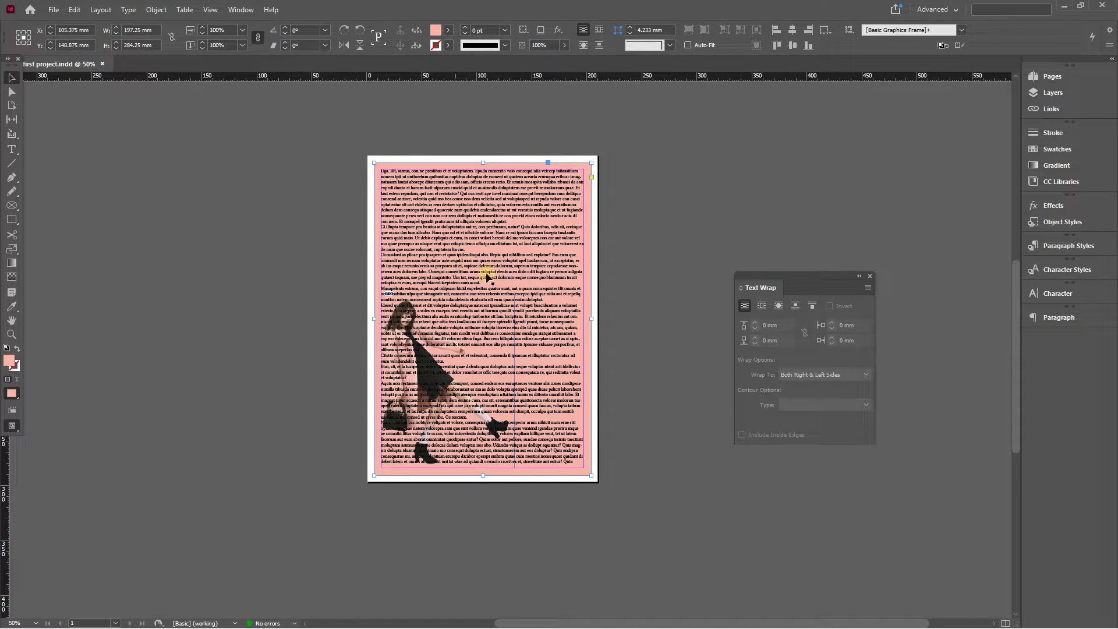
pyautogui.click(501, 277)
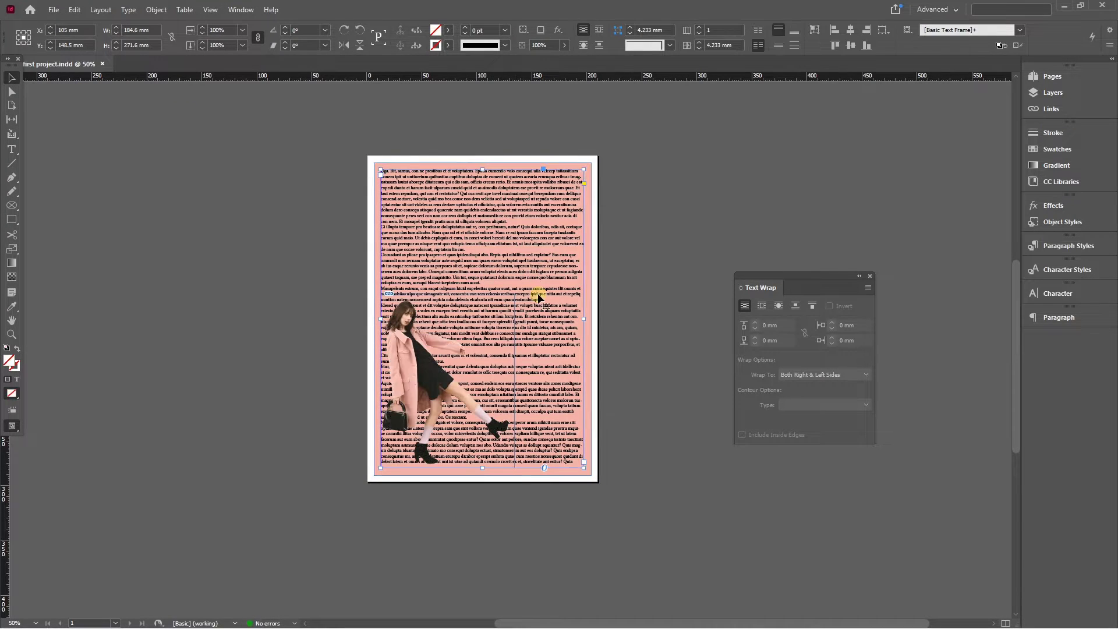
pyautogui.click(571, 369)
# Step: Wrap the text around the woman's object shape using the Detect Edges contour type
pyautogui.scroll(1, 496, 401)
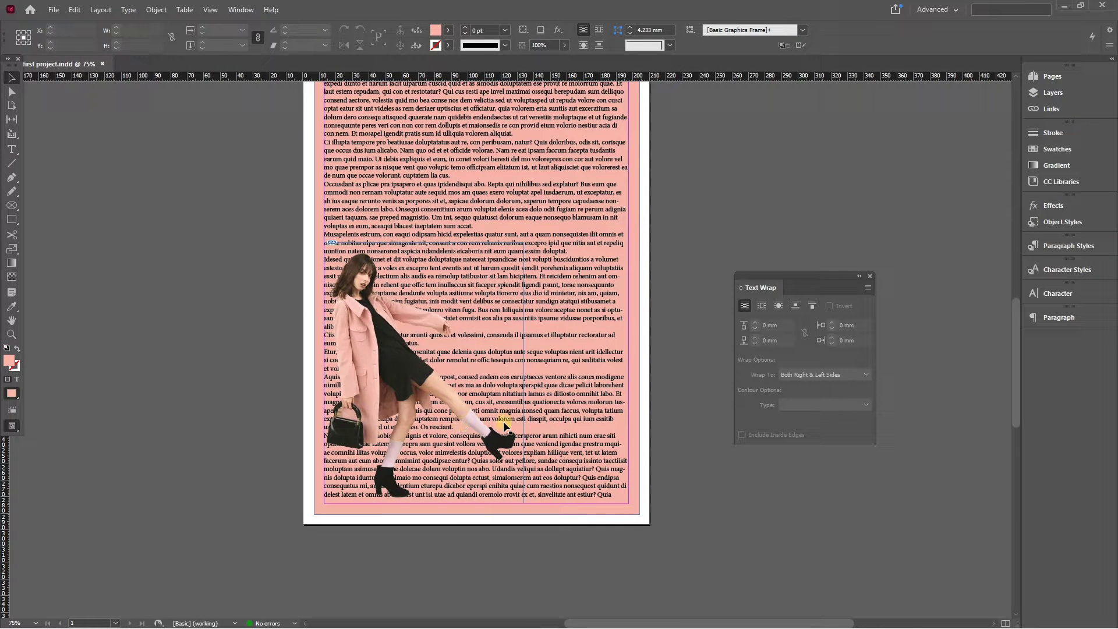
pyautogui.click(409, 381)
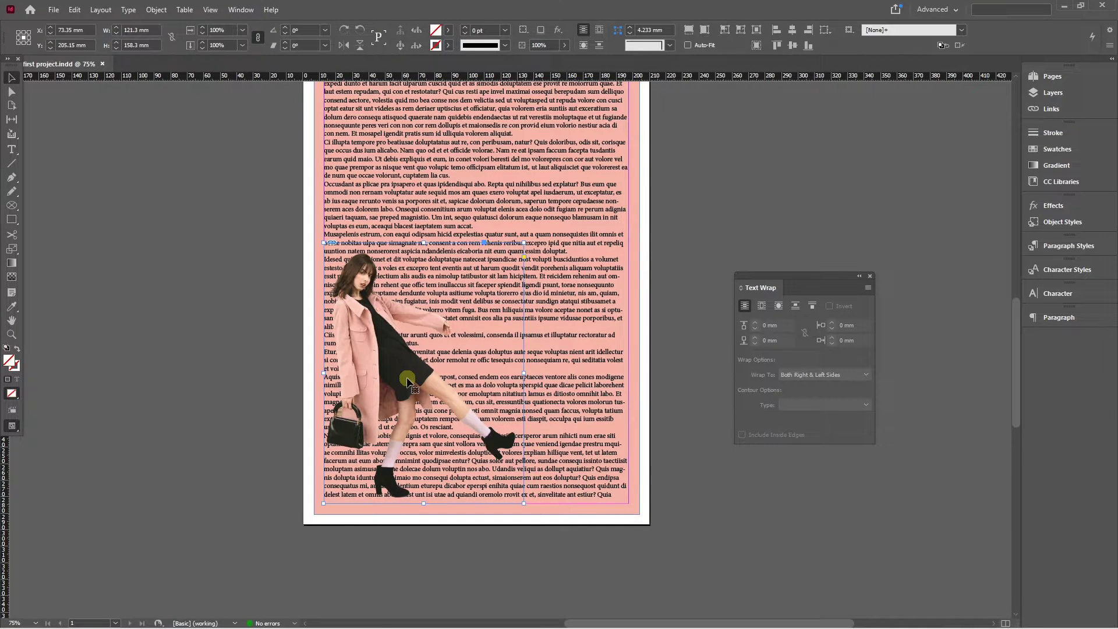
pyautogui.click(762, 306)
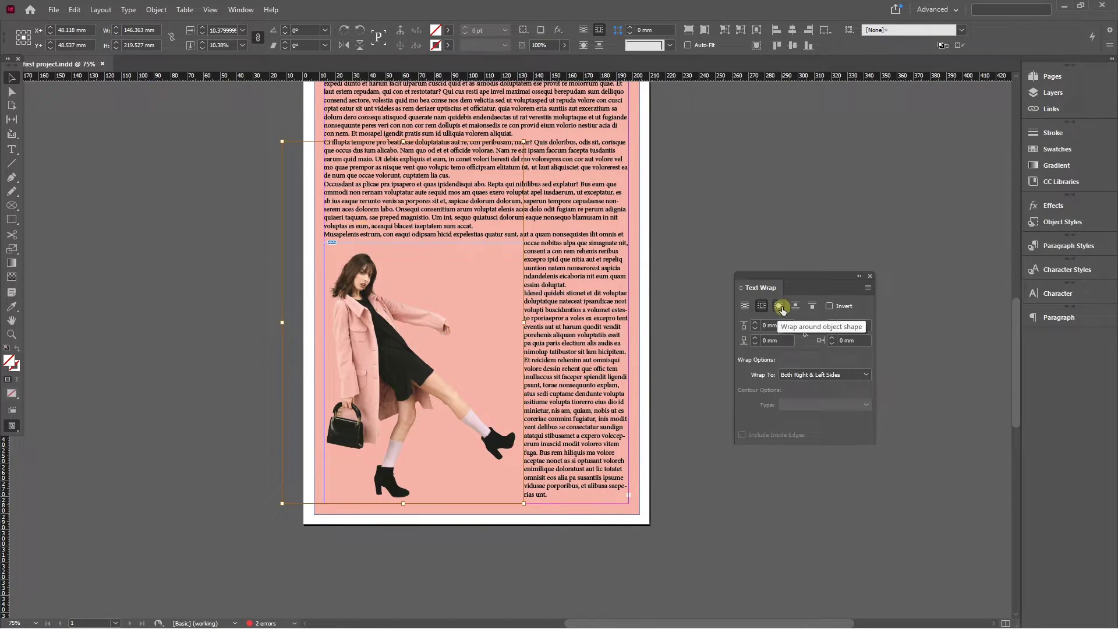
pyautogui.click(780, 307)
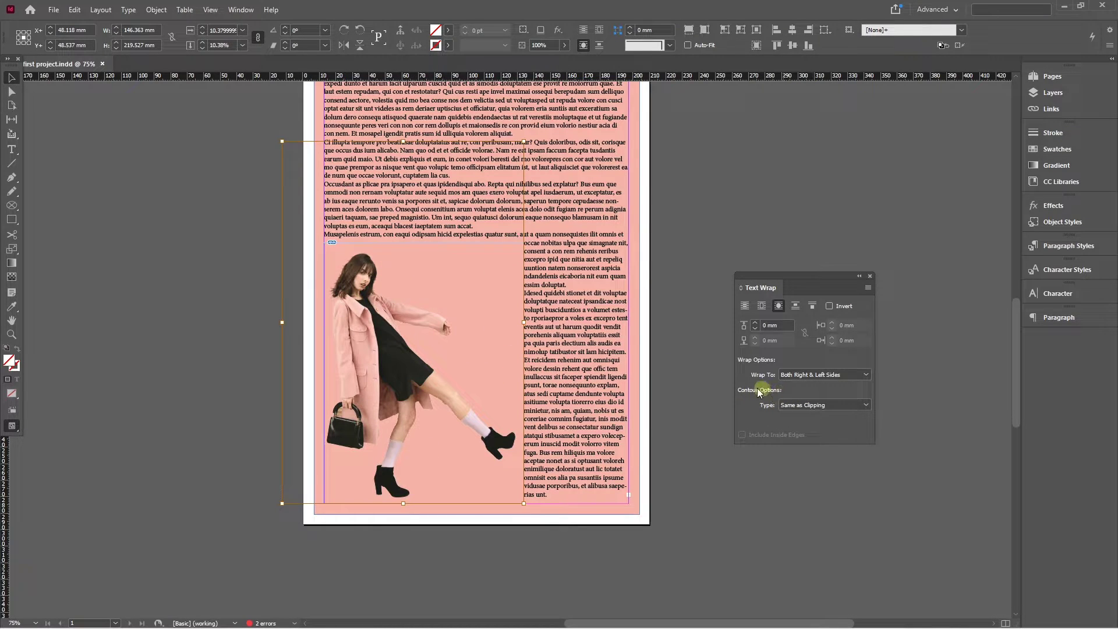
pyautogui.click(800, 406)
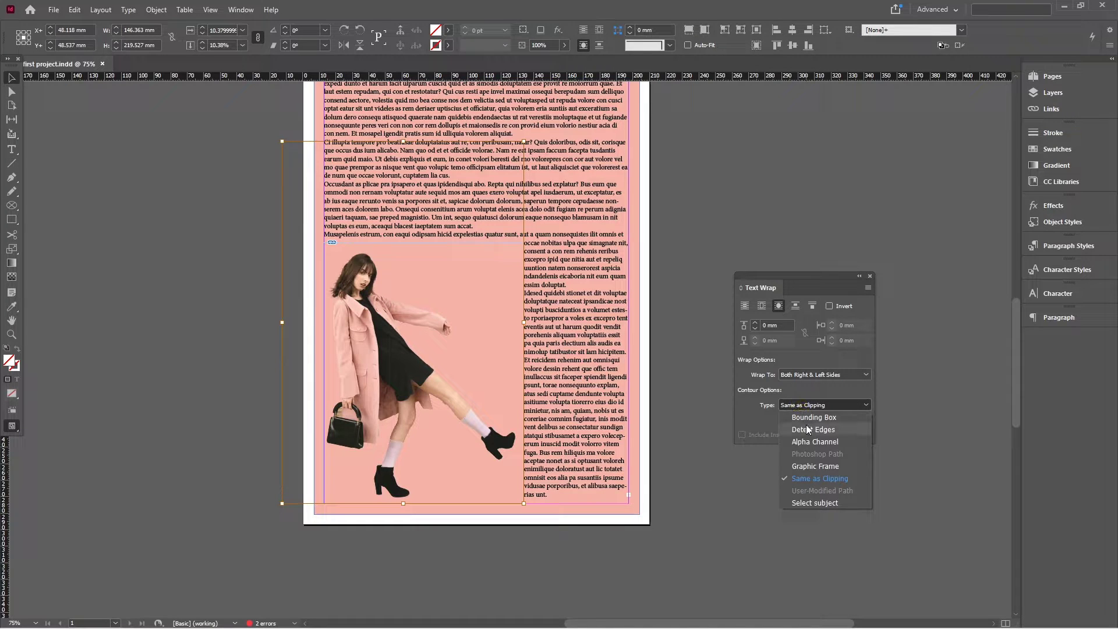
pyautogui.click(809, 430)
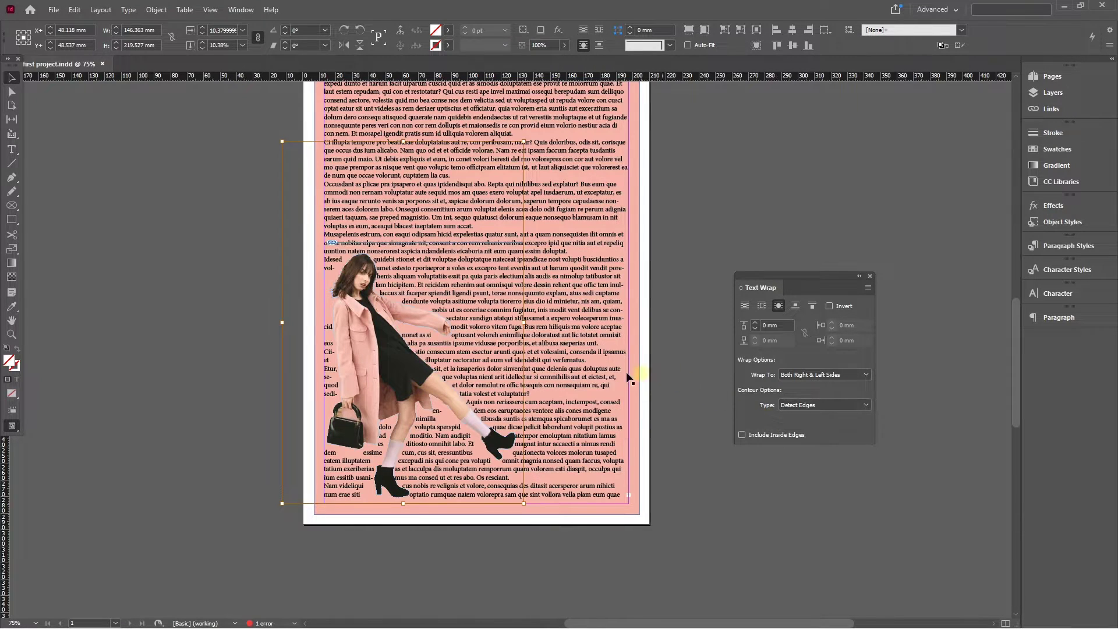
# Step: Inspect the wrap contour along the woman's outline and set its offset to 5 mm
pyautogui.scroll(5, 407, 351)
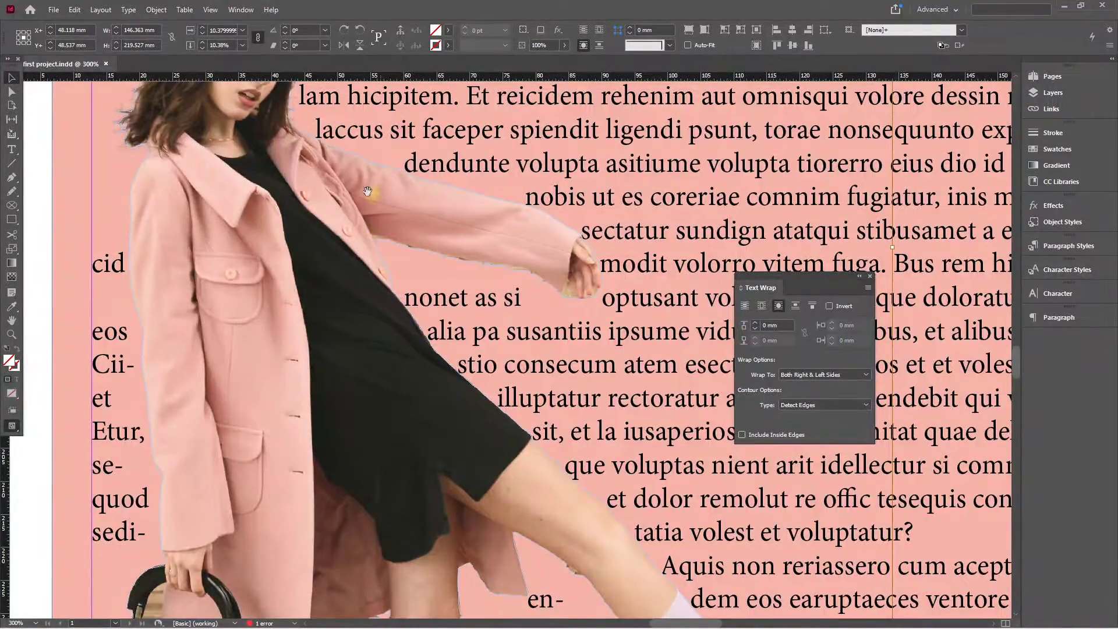
pyautogui.scroll(-3, 382, 302)
pyautogui.scroll(-2, 382, 301)
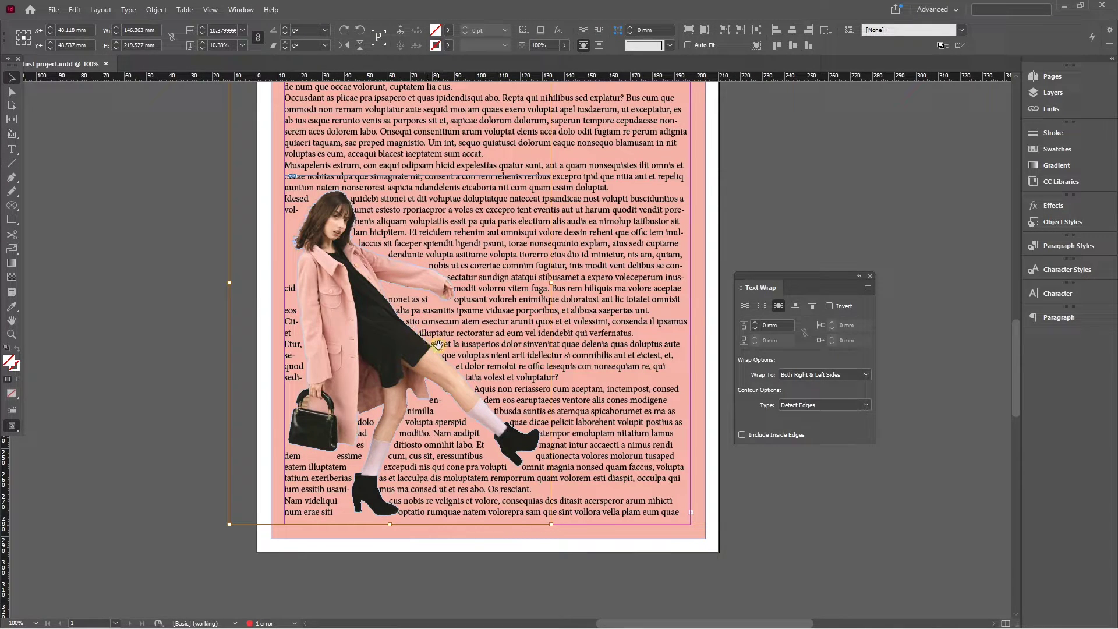
pyautogui.click(780, 326)
pyautogui.write('5')
pyautogui.press('Tab')
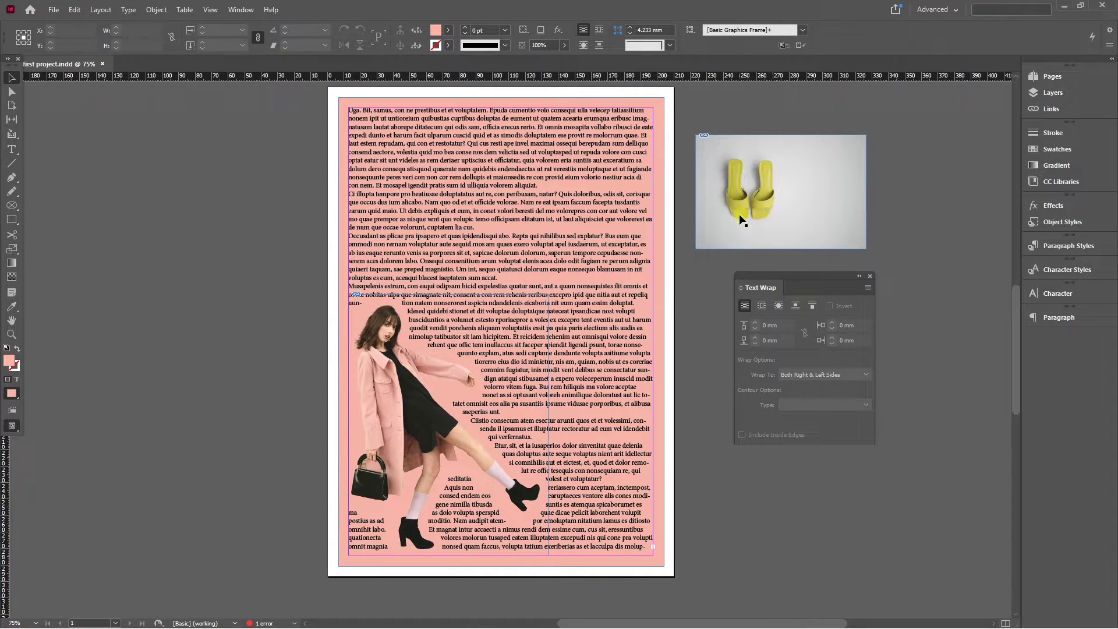
# Step: Move the yellow shoes photo to the top page margins, enlarge it to the full margin width, and crop its frame to about 109 mm high
pyautogui.moveTo(734, 233); pyautogui.dragTo(386, 205)
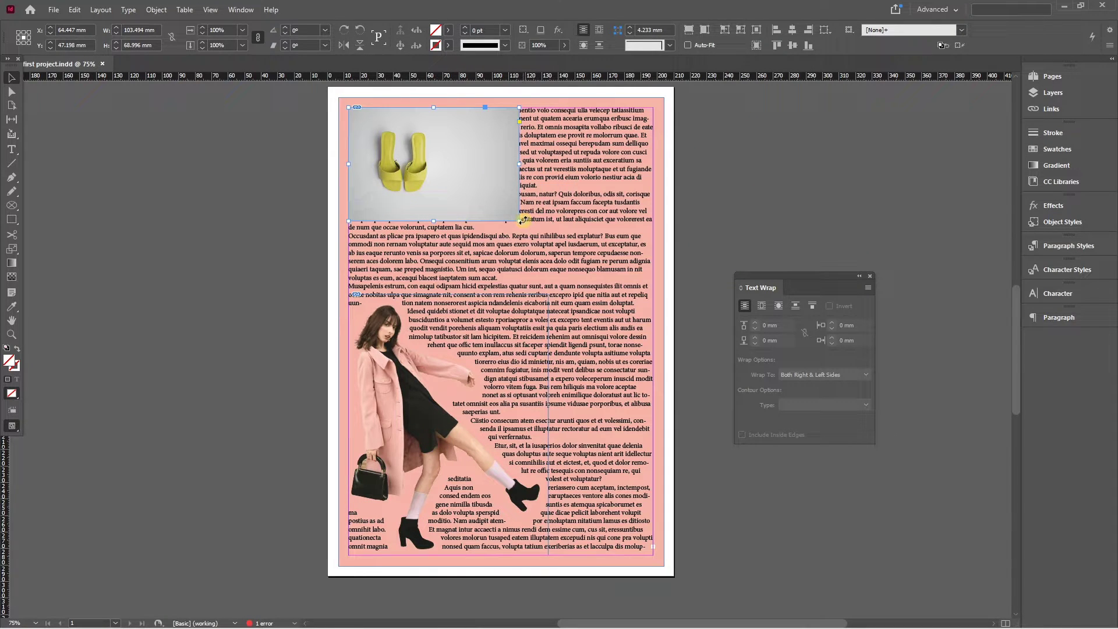
pyautogui.moveTo(522, 220); pyautogui.dragTo(649, 249)
pyautogui.moveTo(501, 311); pyautogui.dragTo(502, 287)
pyautogui.click(693, 227)
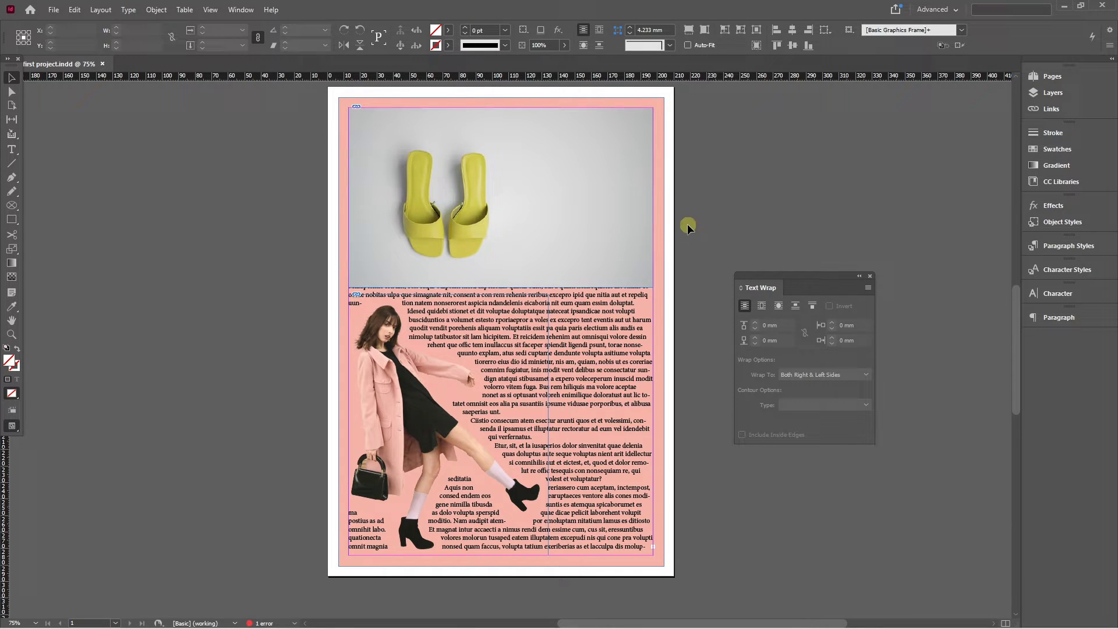
# Step: Apply an object-shape text wrap to the shoes photo with the Select subject contour type
pyautogui.click(613, 235)
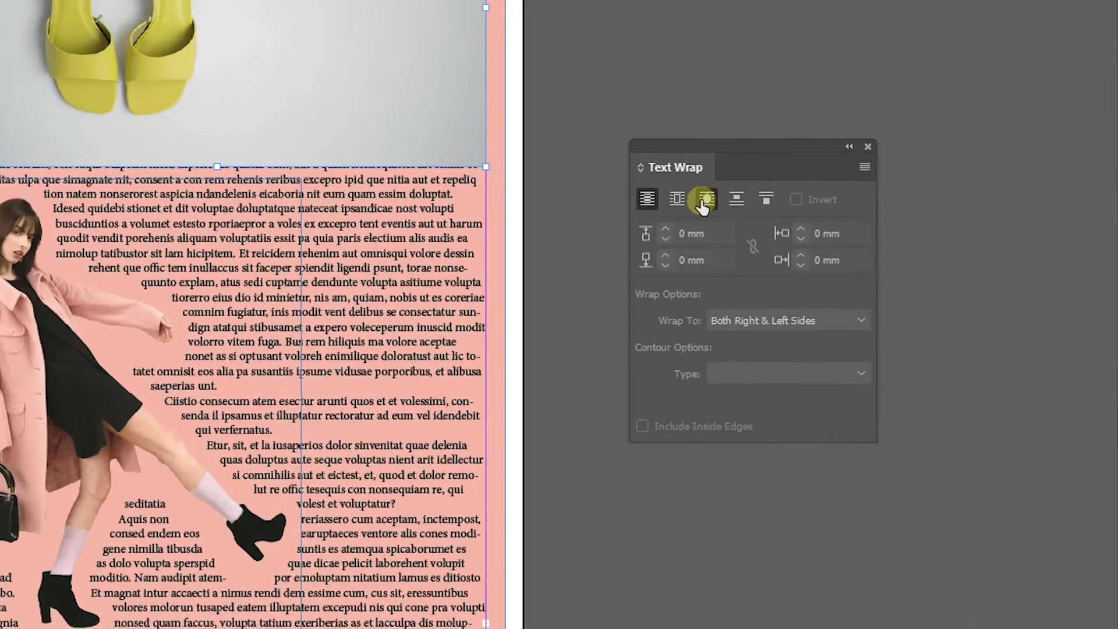
pyautogui.click(705, 201)
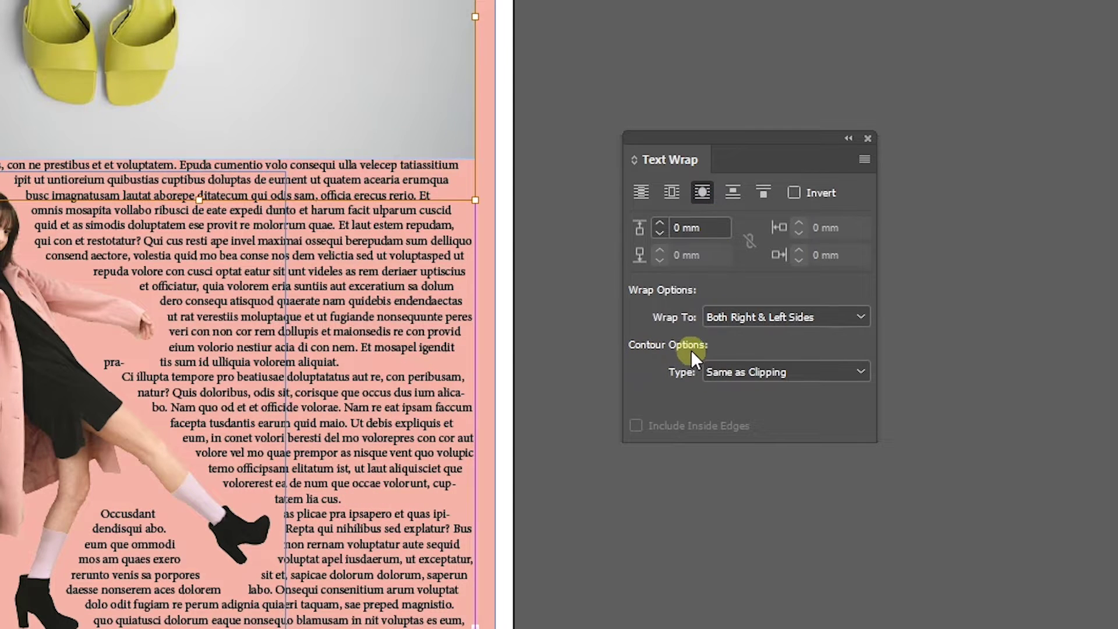
pyautogui.click(746, 373)
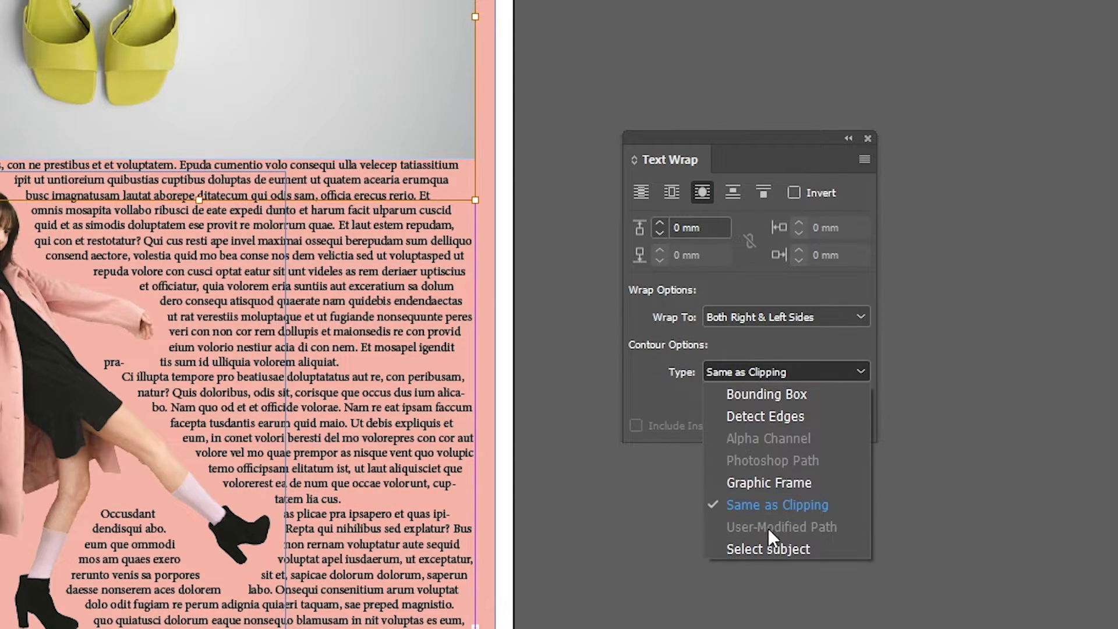
pyautogui.click(767, 547)
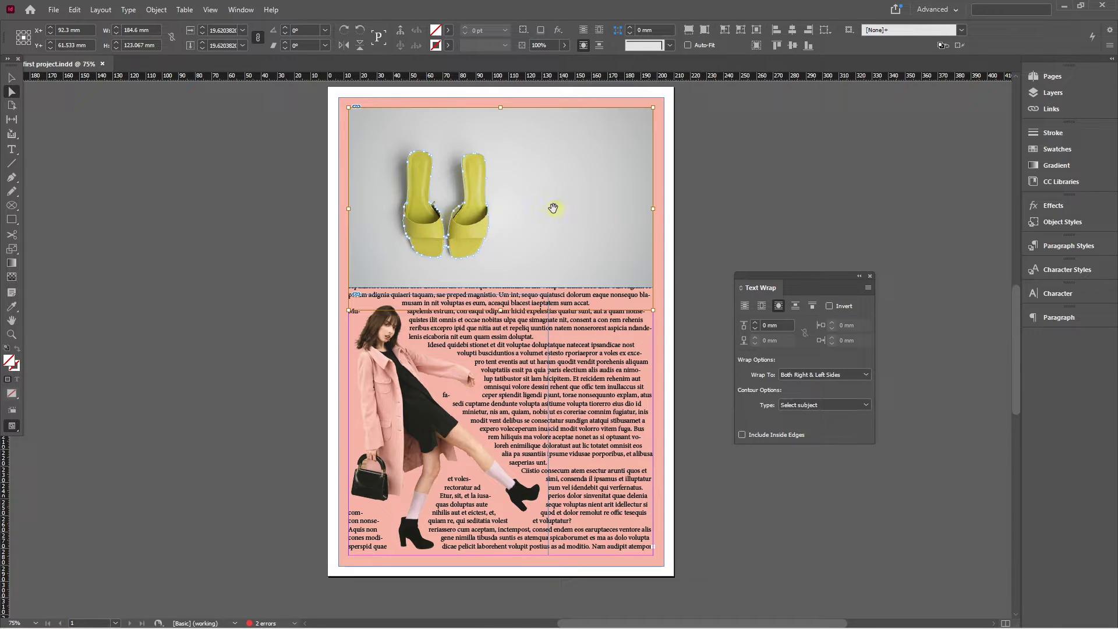
# Step: Send the shoes photo behind the text frame while keeping it in front of the pink rectangle
pyautogui.click(12, 77)
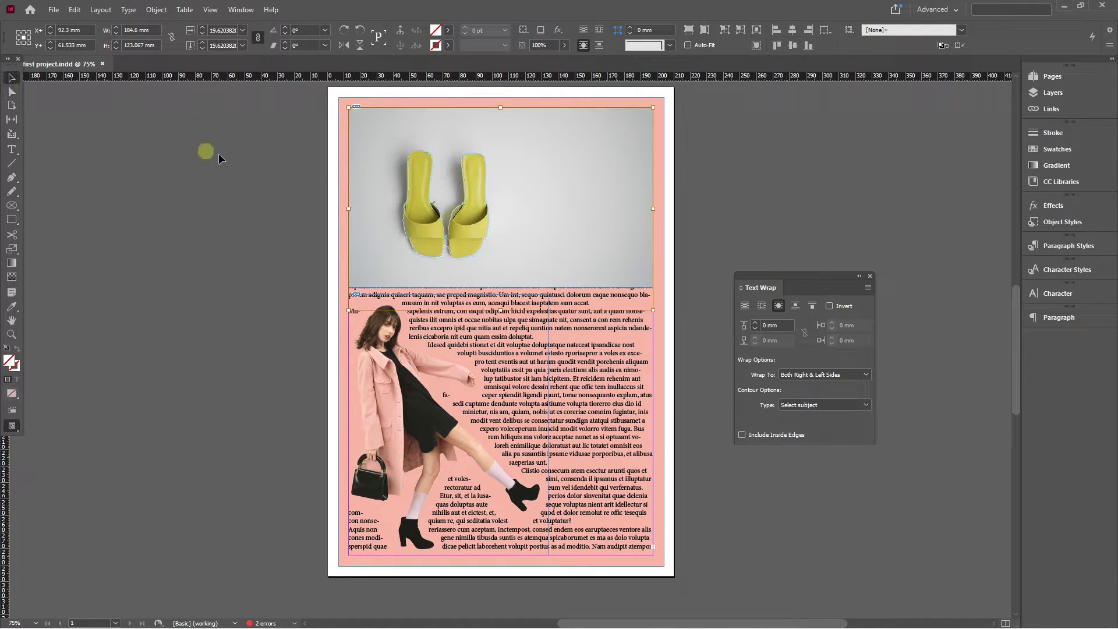
pyautogui.click(217, 154)
pyautogui.click(234, 193)
pyautogui.click(359, 198)
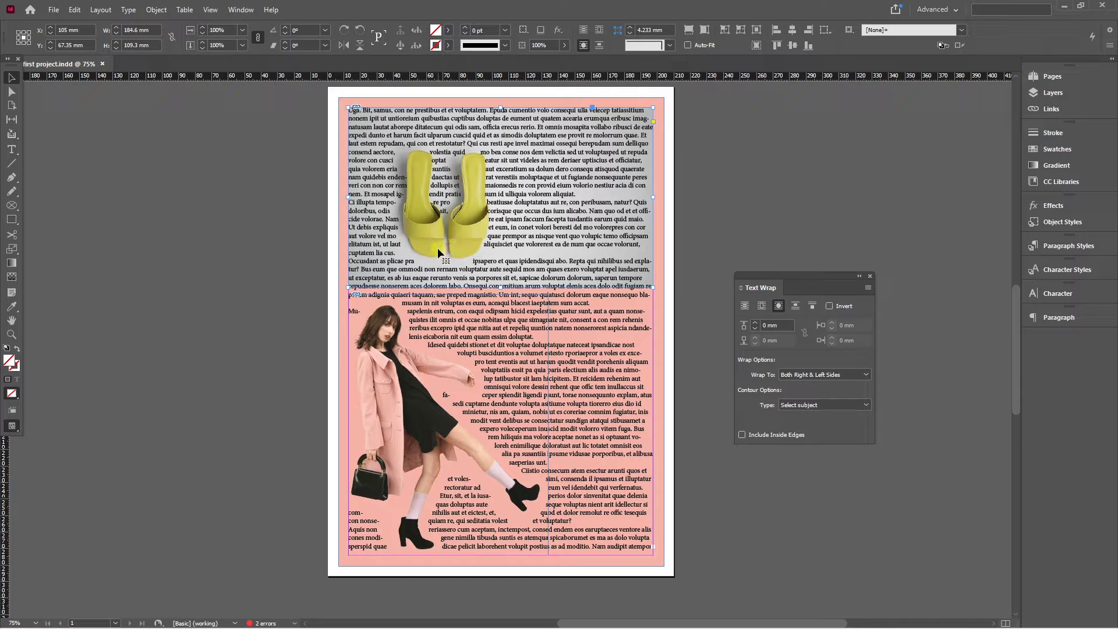
# Step: Try a 5 mm wrap offset around the shoes, and undo it together with the photo's stacking change
pyautogui.click(776, 325)
pyautogui.press('Tab')
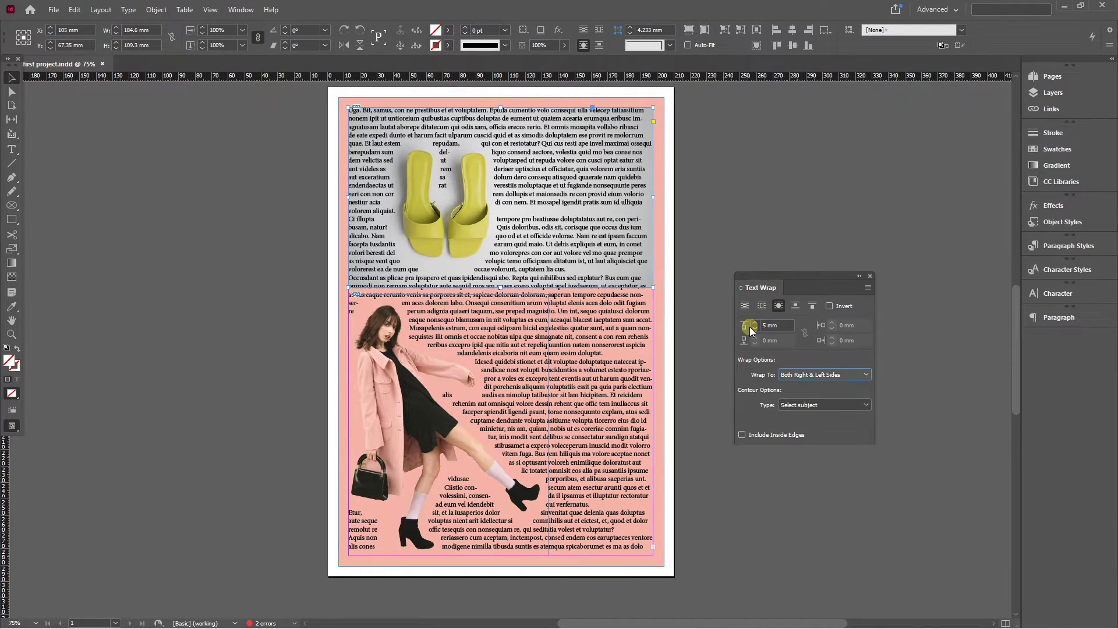
pyautogui.click(450, 237)
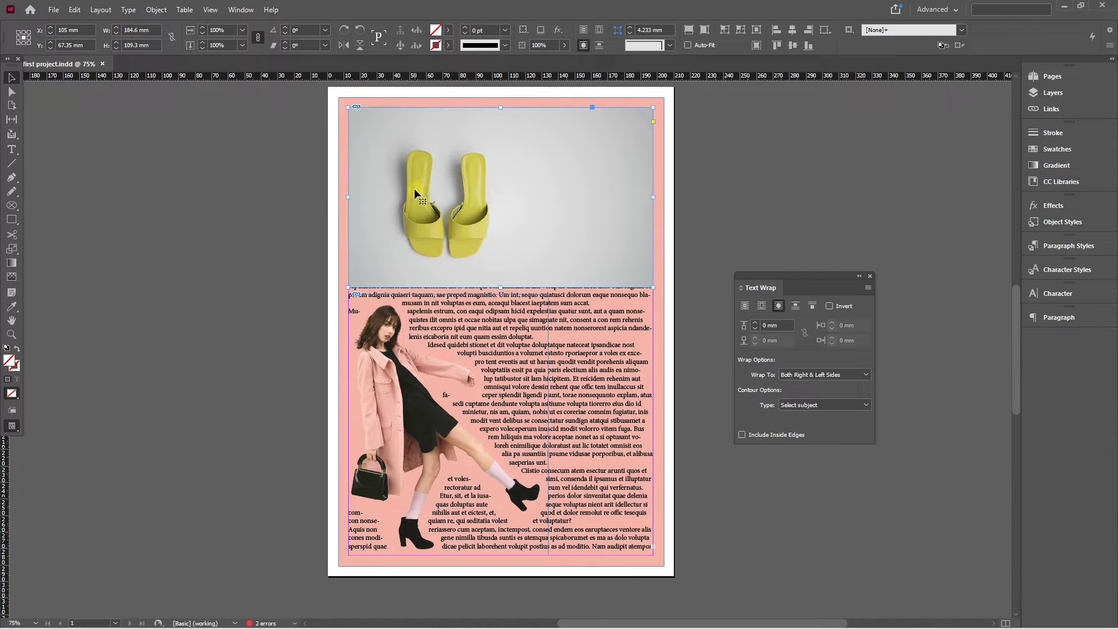
# Step: Trace the outline of the left yellow shoe in the photo as a closed path with the Pen tool
pyautogui.scroll(4, 415, 192)
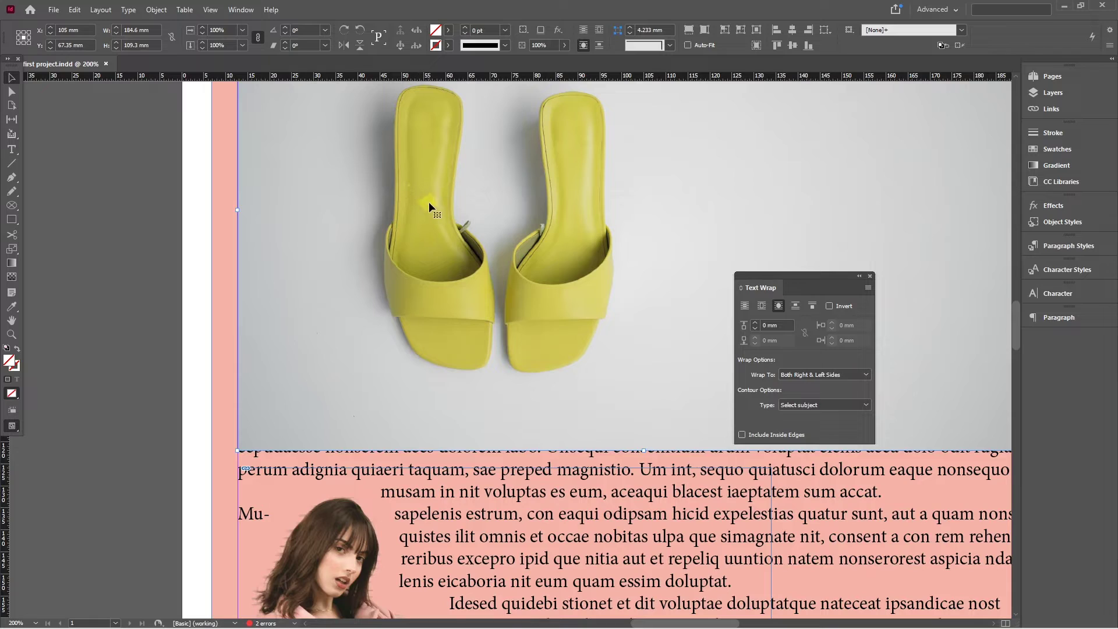
pyautogui.scroll(1, 429, 204)
pyautogui.press('p')
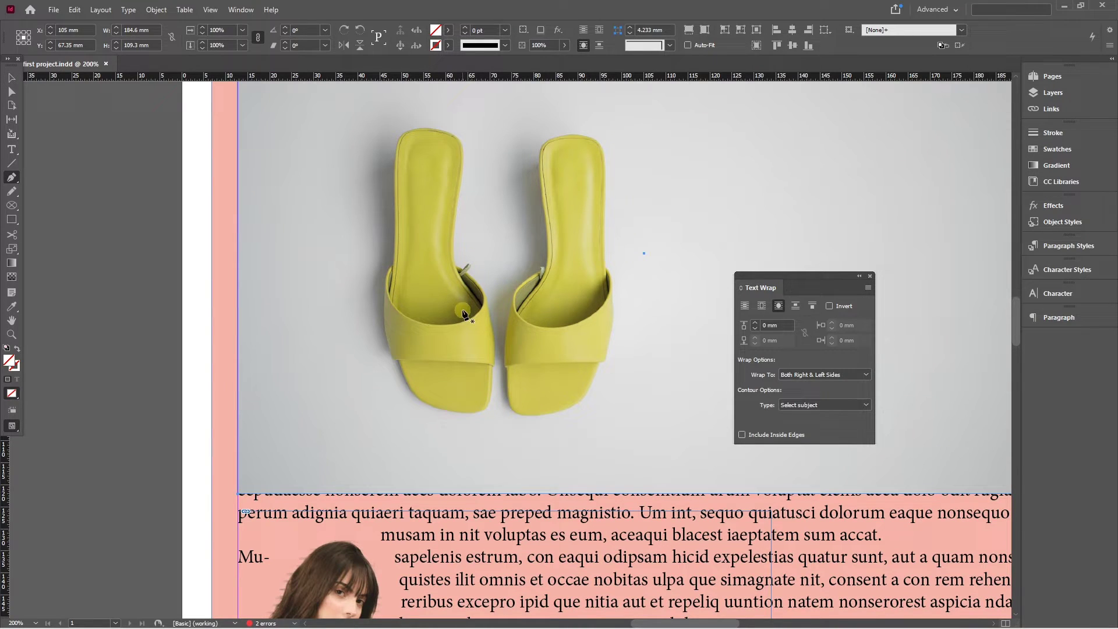
pyautogui.click(404, 376)
pyautogui.click(394, 356)
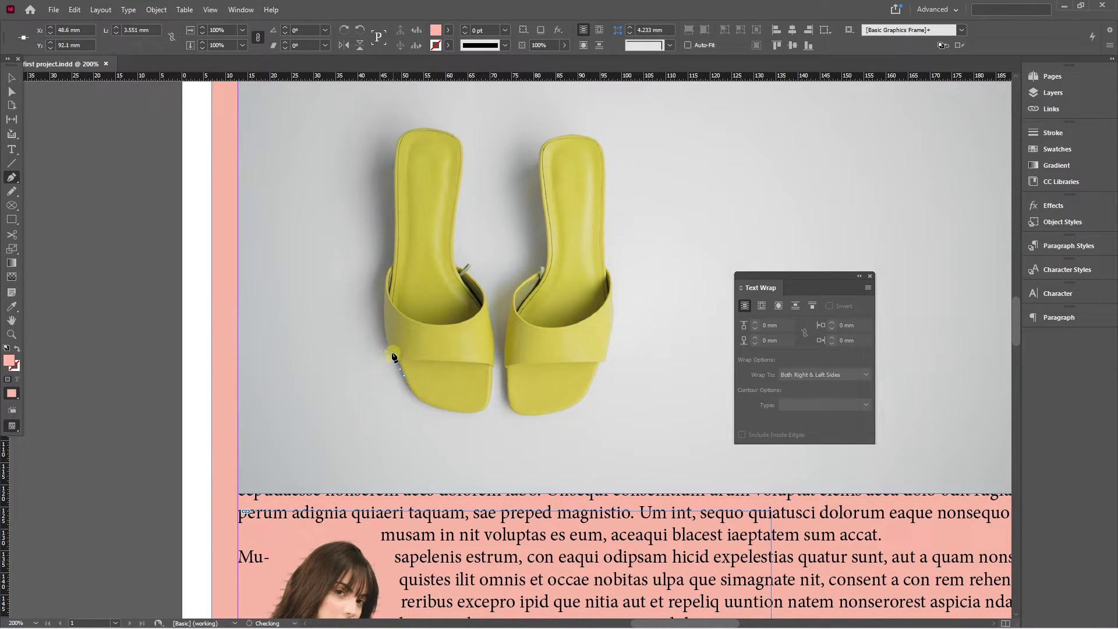
pyautogui.click(385, 319)
pyautogui.click(385, 284)
pyautogui.click(387, 268)
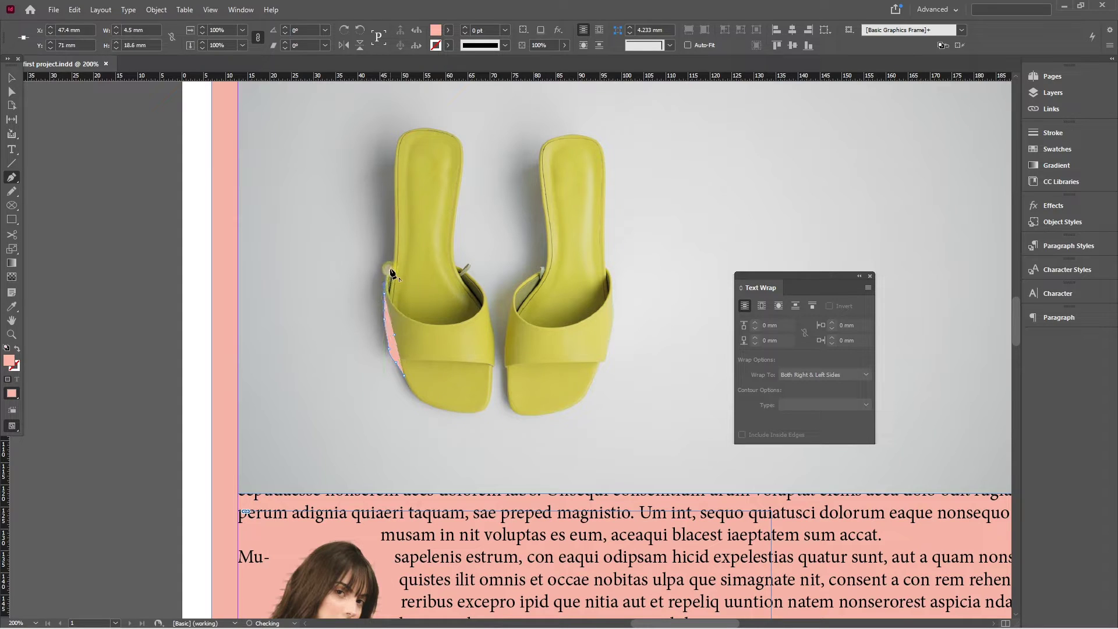
pyautogui.click(392, 268)
pyautogui.click(398, 139)
pyautogui.click(425, 126)
pyautogui.click(463, 151)
pyautogui.click(451, 245)
pyautogui.click(404, 376)
# Step: Trace the outline of the right yellow shoe as a second closed path with the Pen tool
pyautogui.click(505, 380)
pyautogui.moveTo(605, 158); pyautogui.dragTo(604, 175)
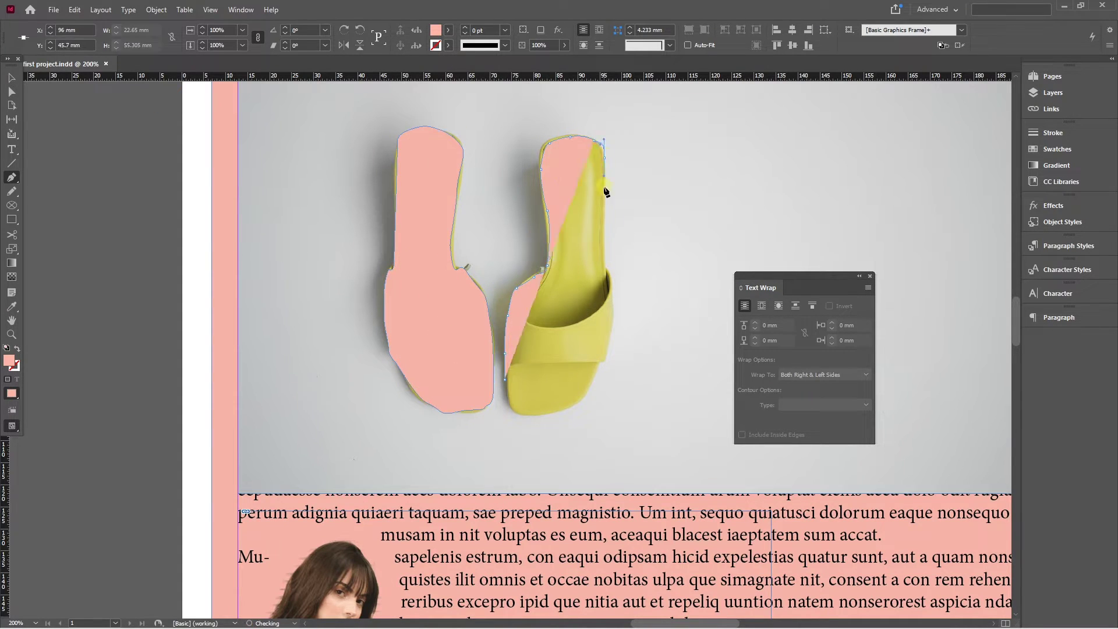
pyautogui.click(602, 223)
pyautogui.click(602, 265)
pyautogui.click(612, 321)
pyautogui.click(584, 398)
pyautogui.click(522, 413)
pyautogui.click(505, 380)
# Step: Apply an object-shape text wrap with a 5 mm offset to both traced shoe shapes together
pyautogui.click(12, 78)
pyautogui.keyDown('shift'); pyautogui.click(446, 310); pyautogui.keyUp('shift')
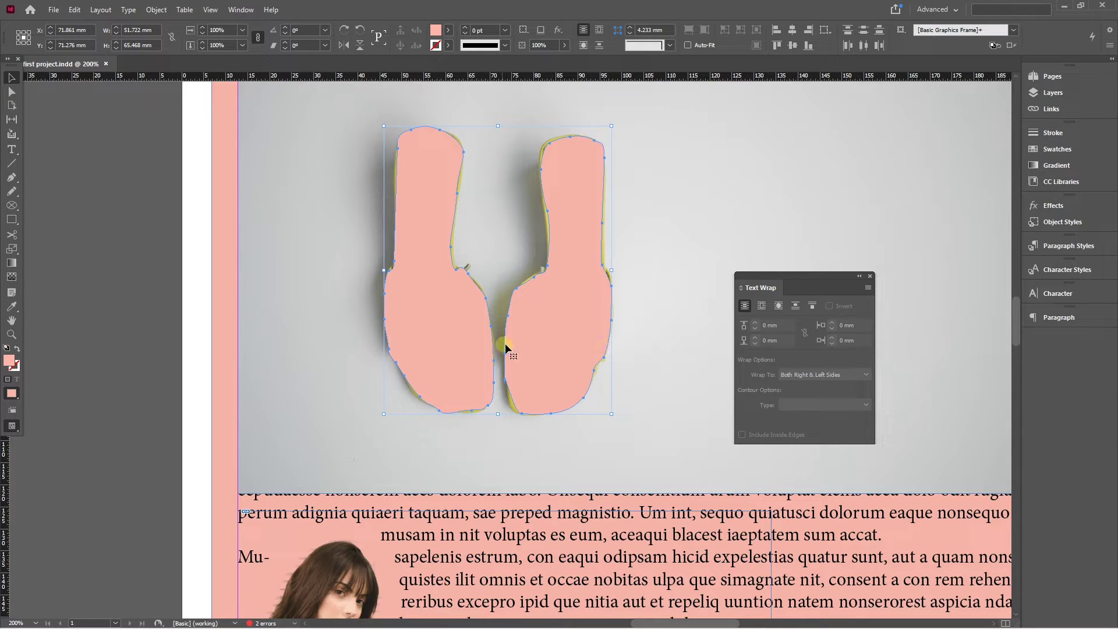
pyautogui.click(778, 306)
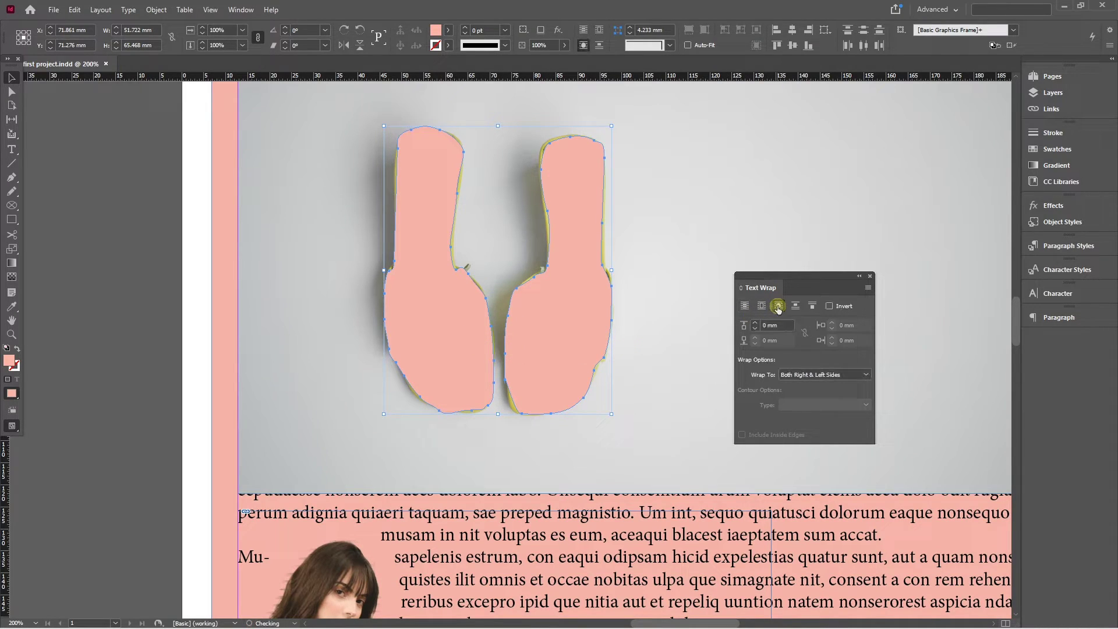
pyautogui.click(756, 327)
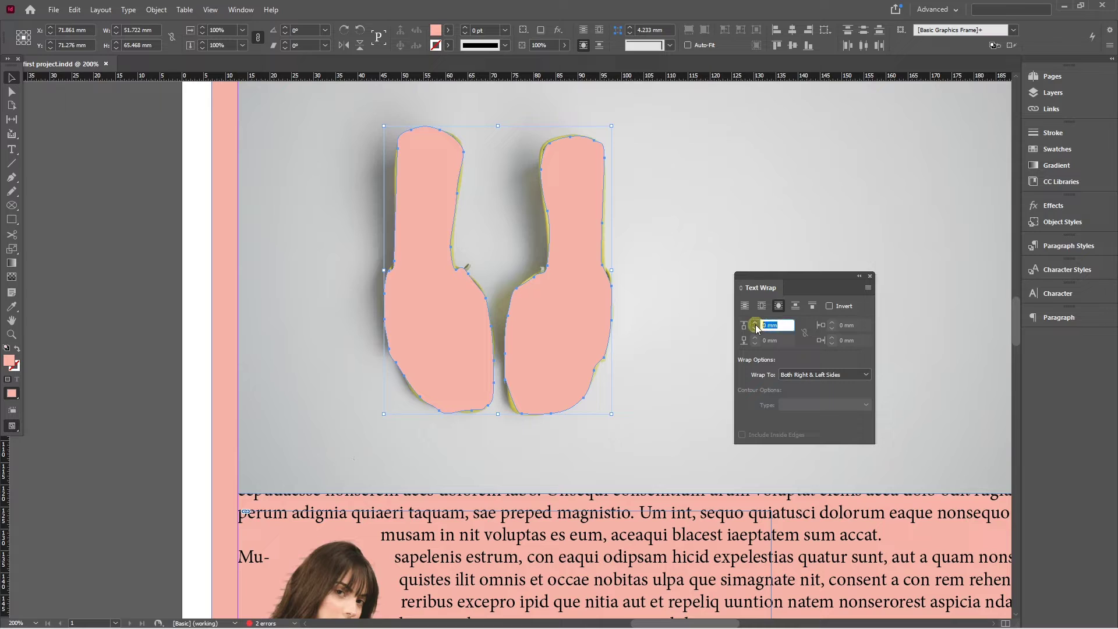
pyautogui.press('Tab')
# Step: Send the traced shoe shapes to the back and place the shoes photo behind the text frame
pyautogui.scroll(-2, 559, 344)
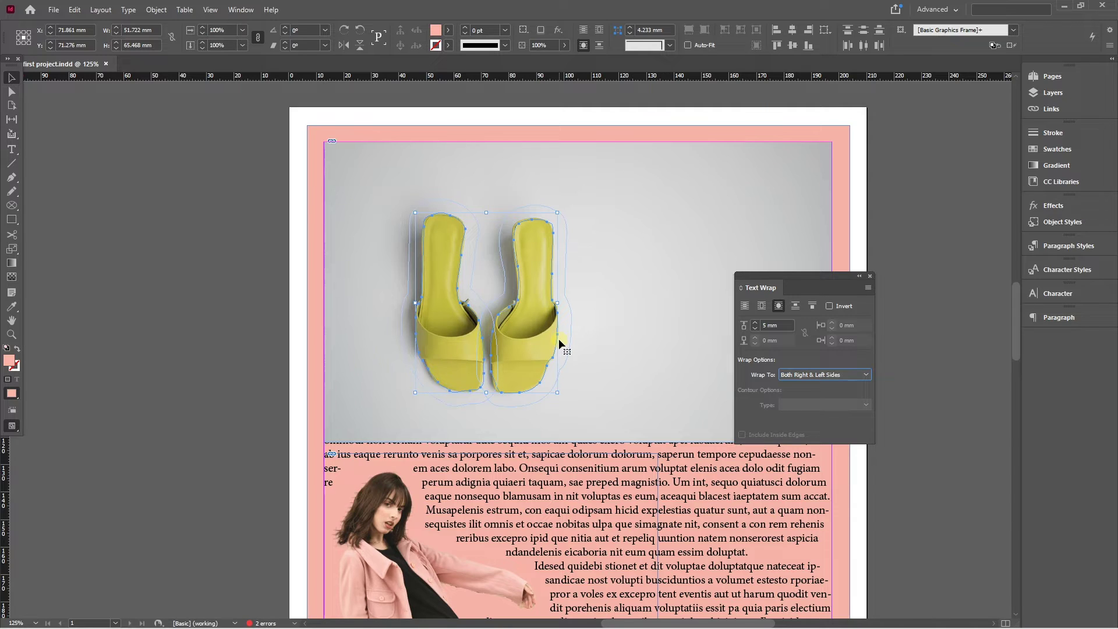
pyautogui.click(649, 353)
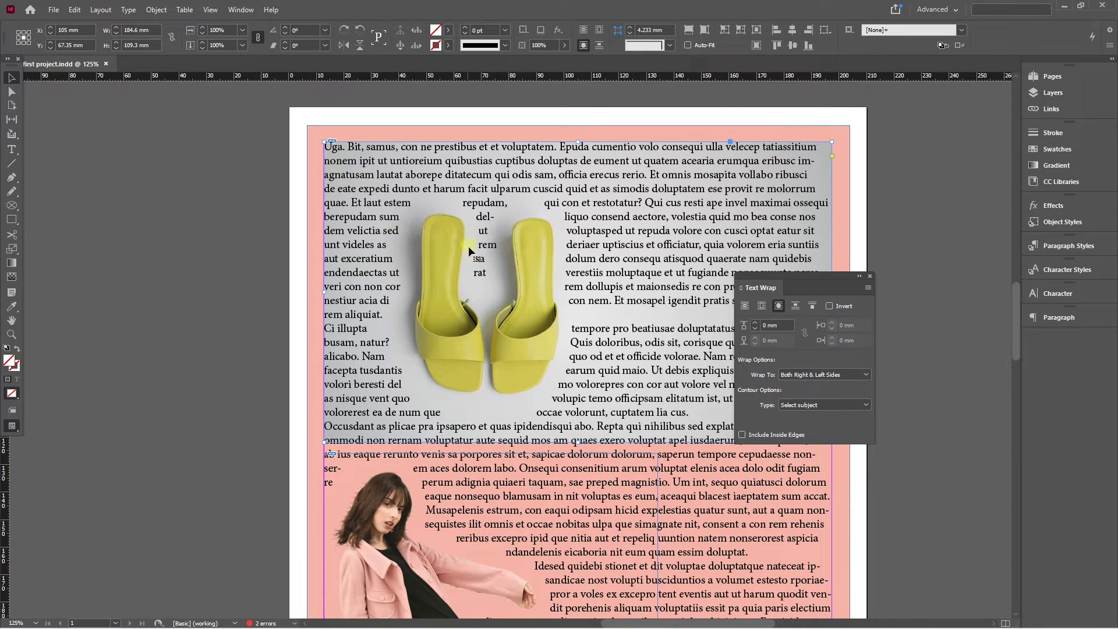
# Step: Move the text frame, shoes photo and pink rectangle aside to expose the traced shapes behind them, and undo the moves
pyautogui.moveTo(375, 309); pyautogui.dragTo(597, 427)
pyautogui.moveTo(358, 317); pyautogui.dragTo(506, 411)
pyautogui.moveTo(411, 340); pyautogui.dragTo(581, 444)
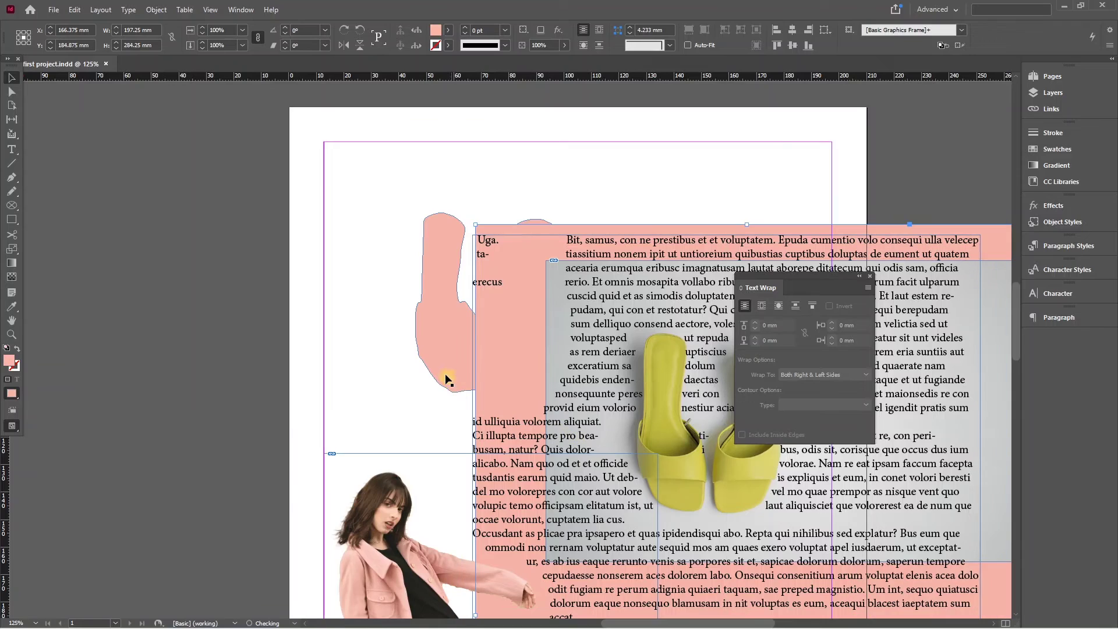
pyautogui.hotkey('ctrl', 'z')
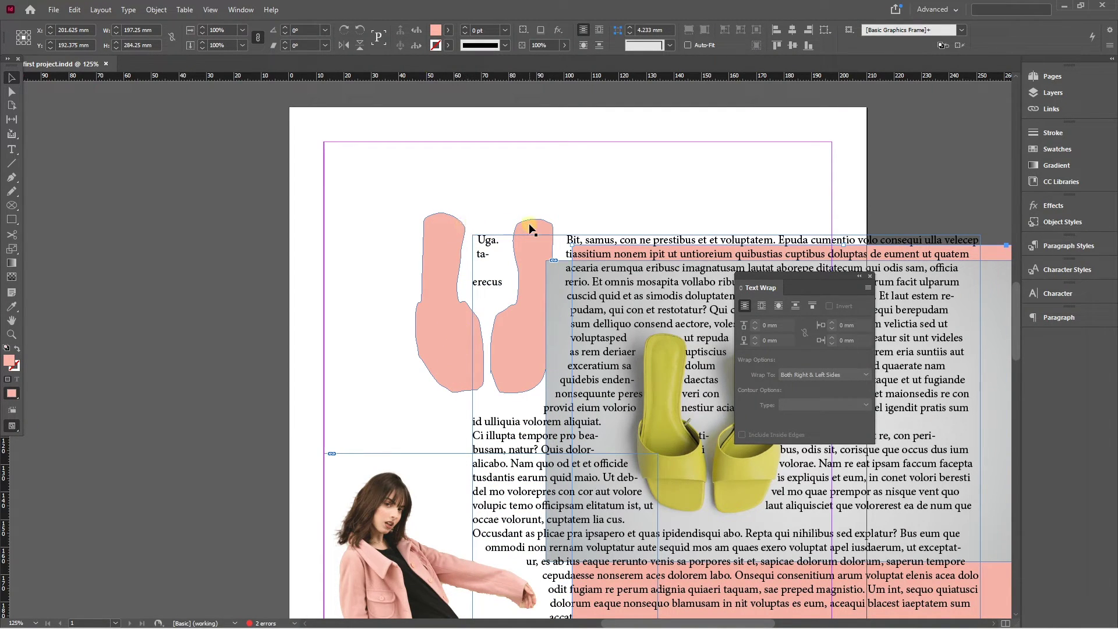
pyautogui.click(763, 249)
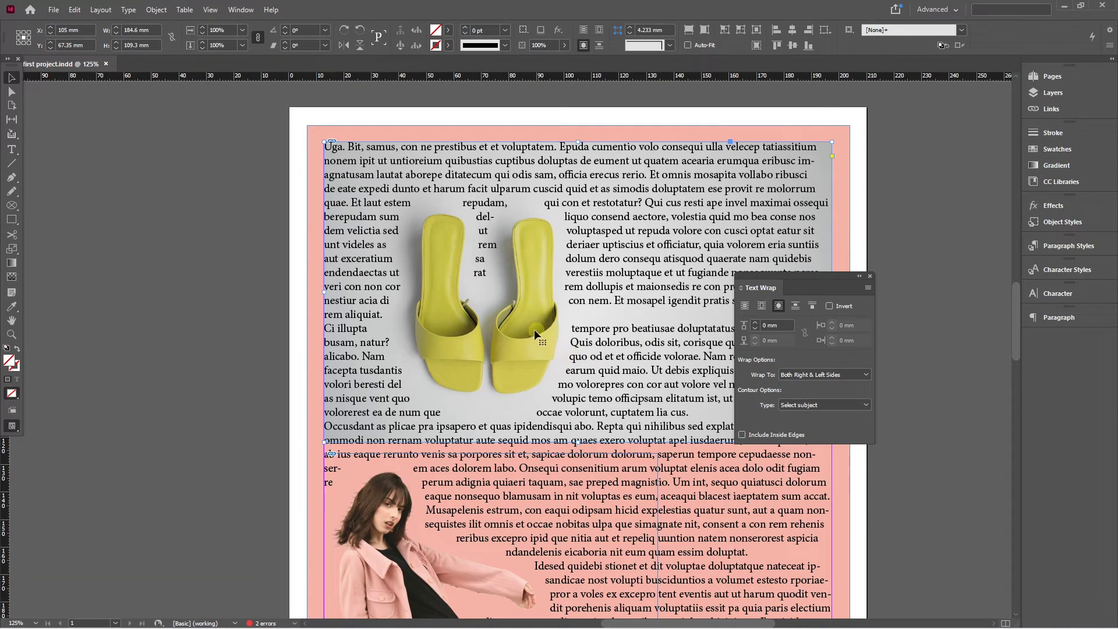